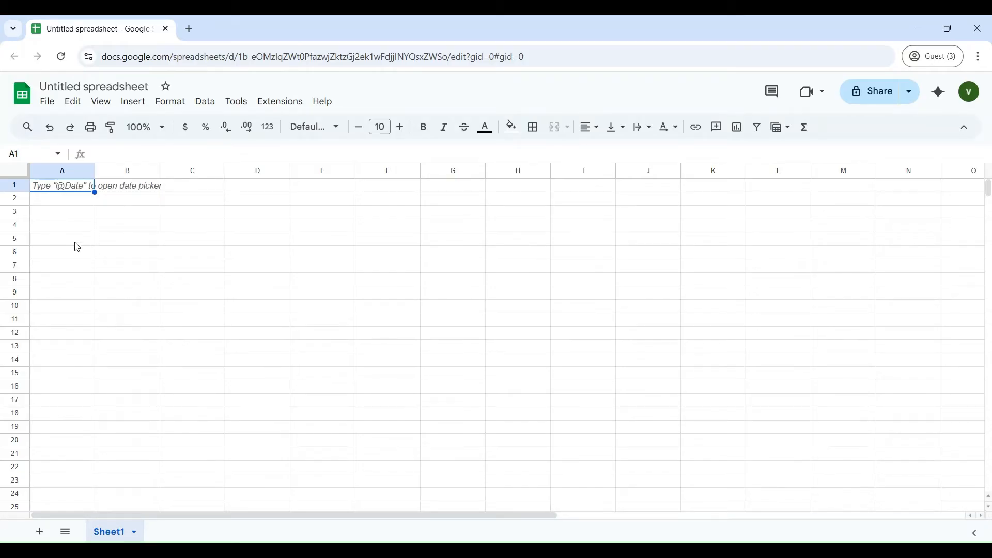
- Enter the month "January" in A1 and the heading "Habits" in A3
text(Januar)
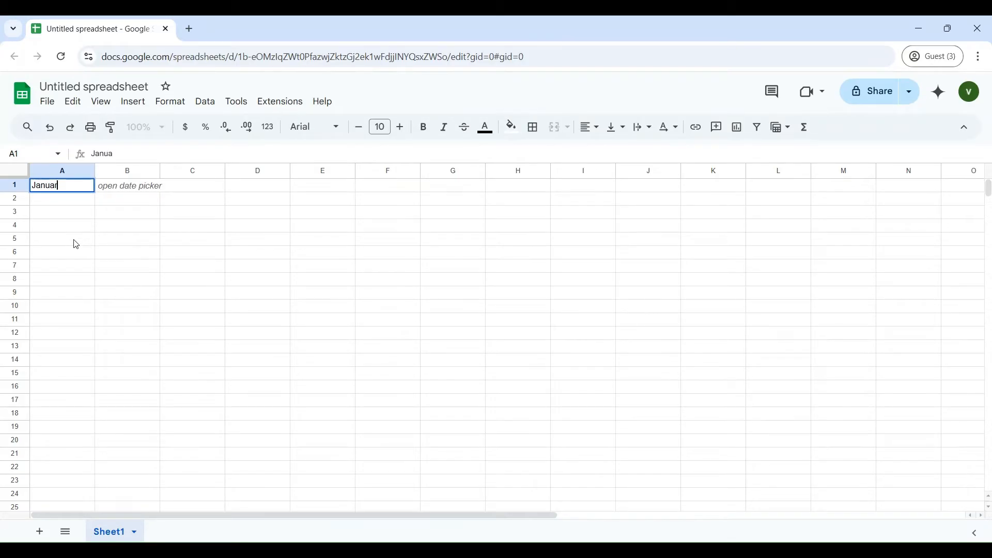
text(y)
click(143, 313)
click(57, 216)
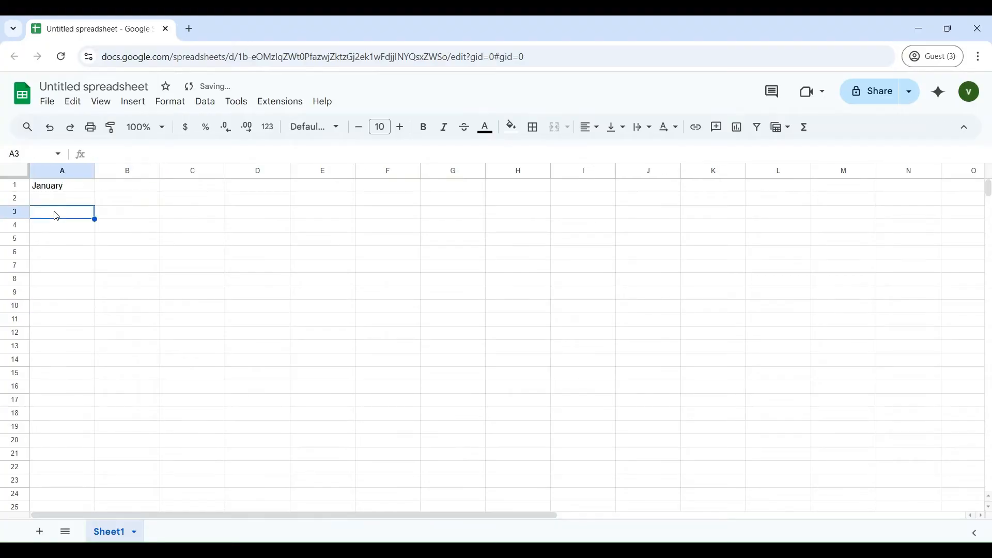
text(Habts)
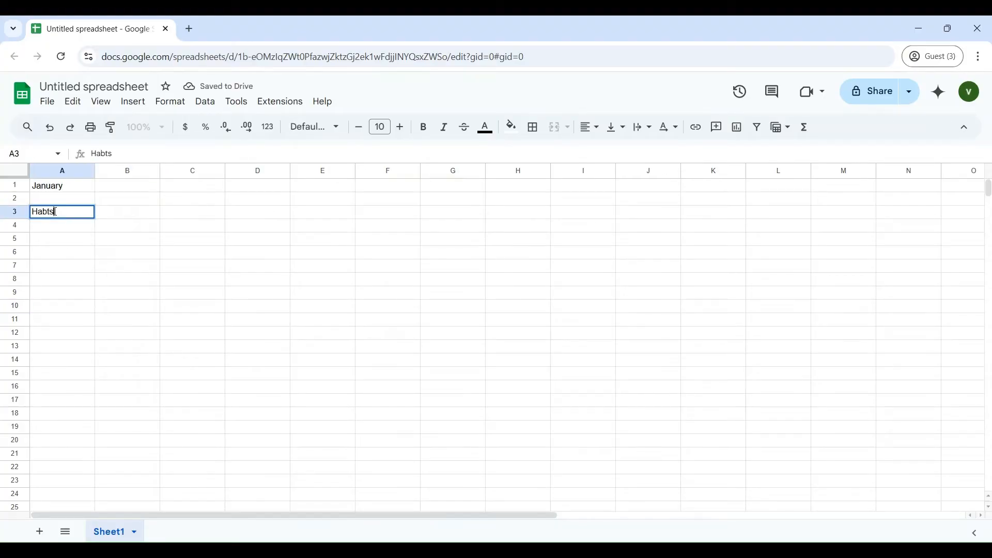
key(BackSpace)
key(BackSpace)
text(its)
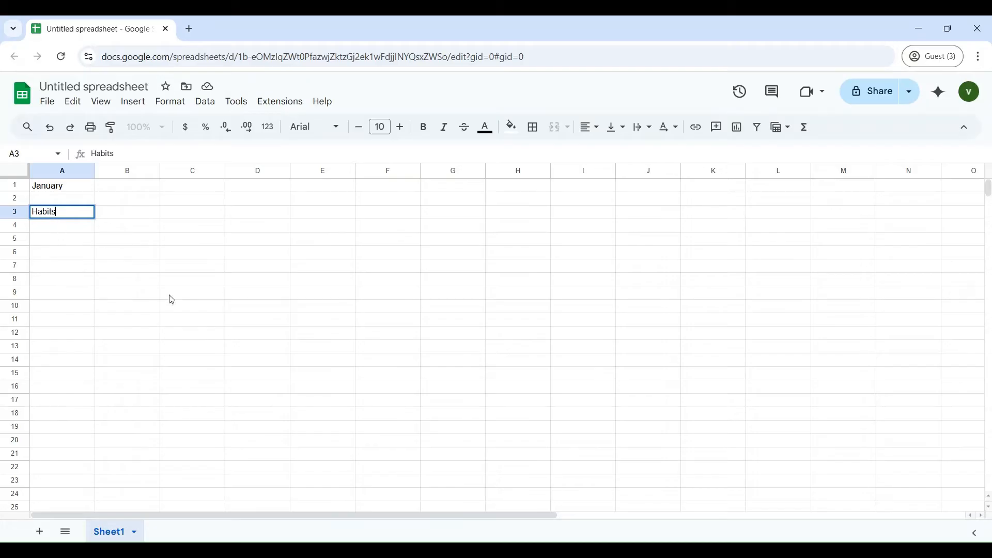
click(192, 347)
- Enter the habit "Walking 5k steps" in A4 and auto-fit the width of column A
click(73, 231)
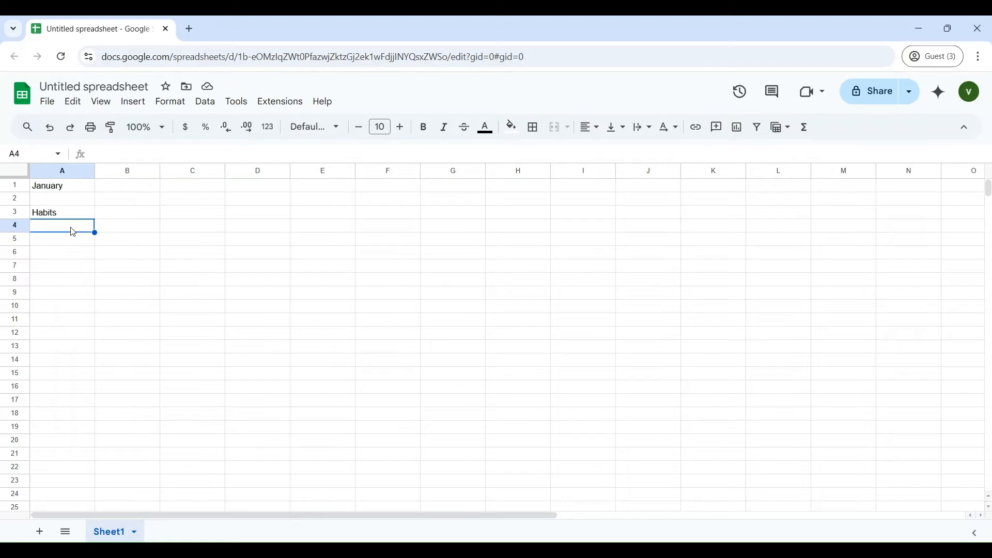
text(Walking )
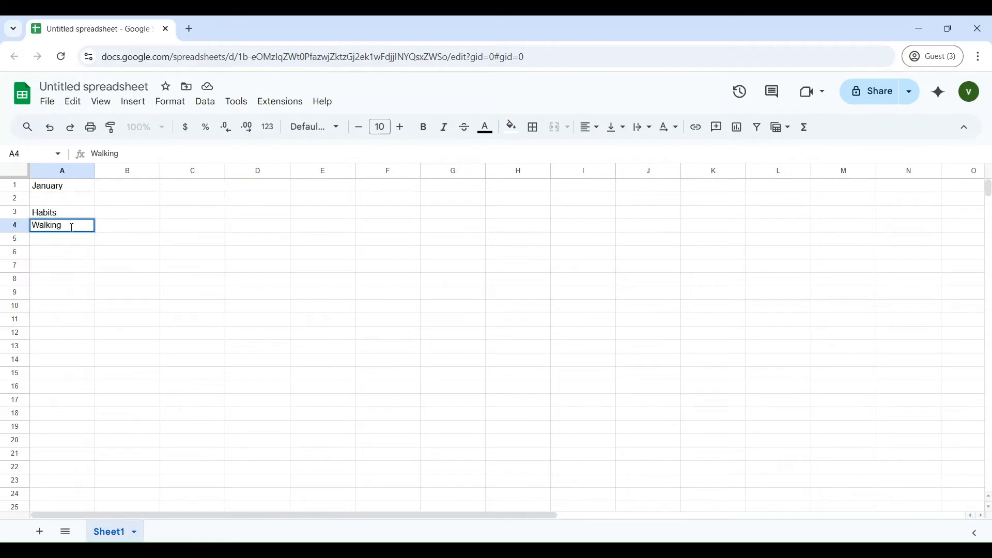
text(5k steps)
double_click(95, 171)
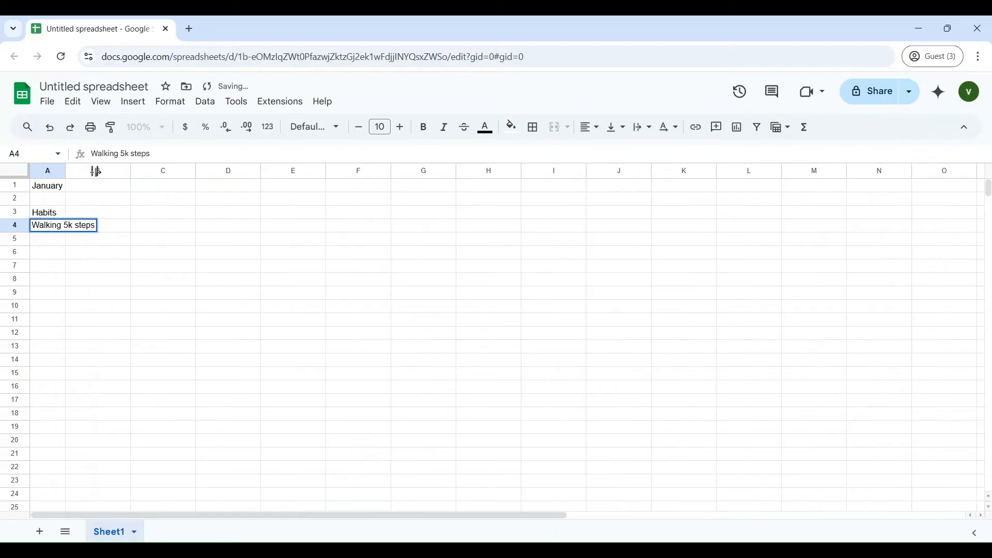
click(254, 306)
- Add the habit "Read 10 pages" in A5
click(59, 240)
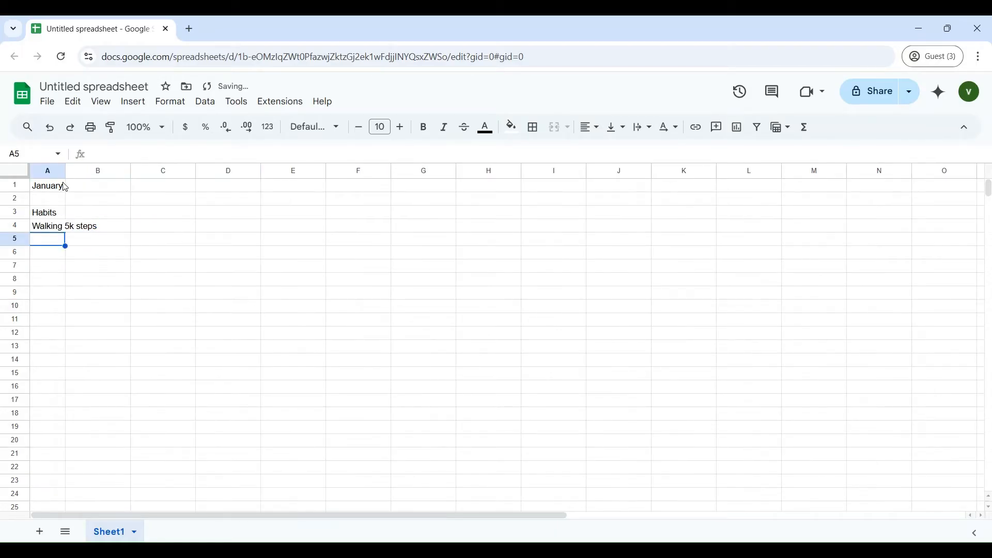
click(98, 278)
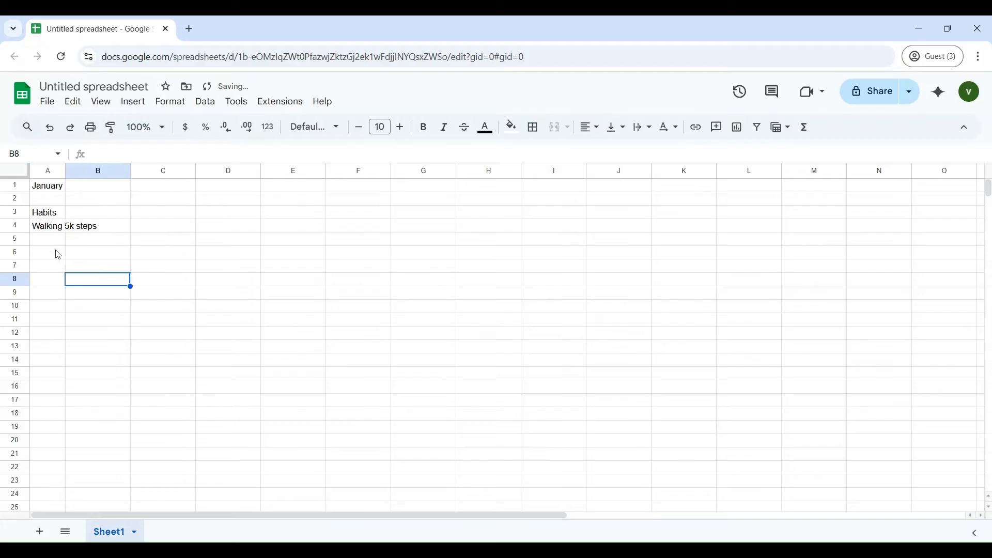
double_click(51, 241)
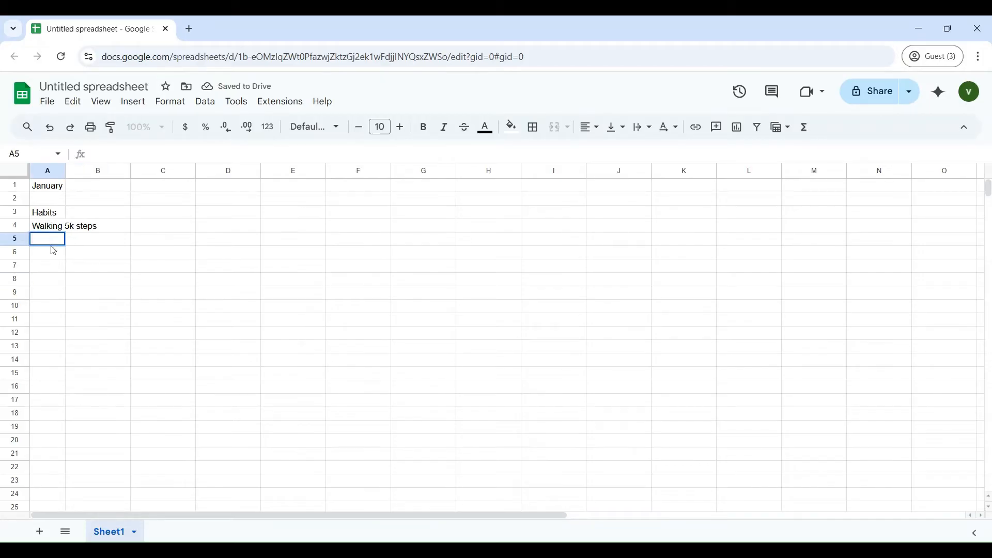
text(Read 10 pages)
click(110, 337)
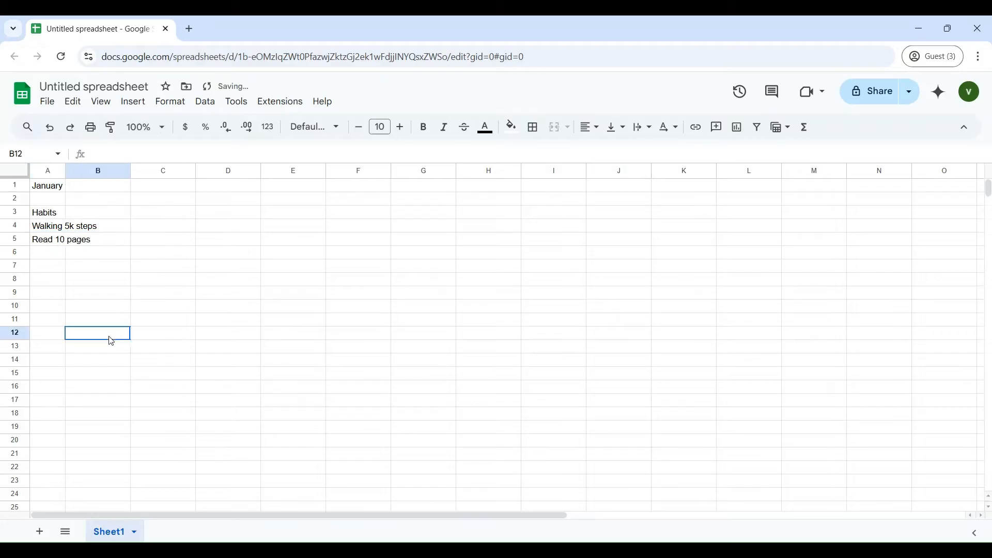
- Add the habit "Drink 3 L" in A6, below the reading habit
click(42, 252)
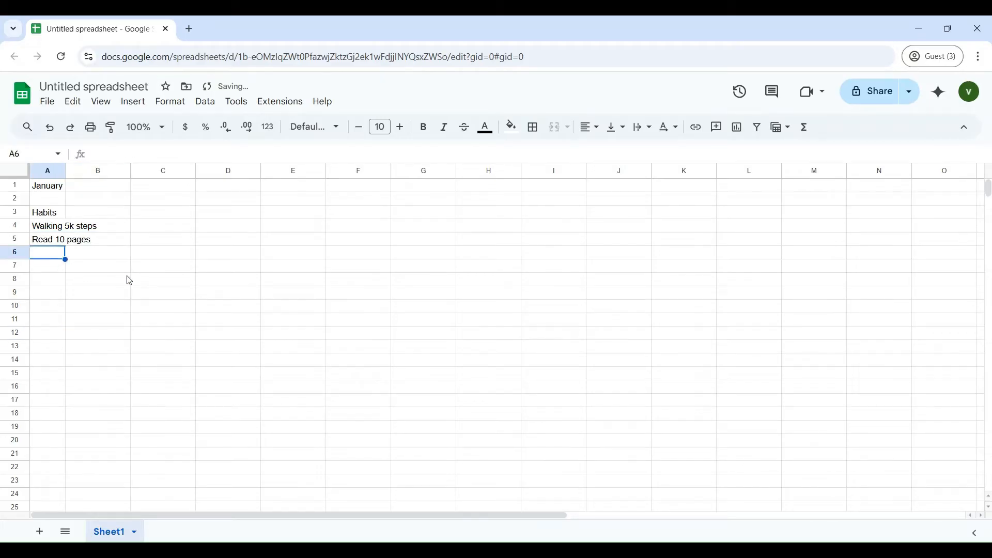
text(Drink 3)
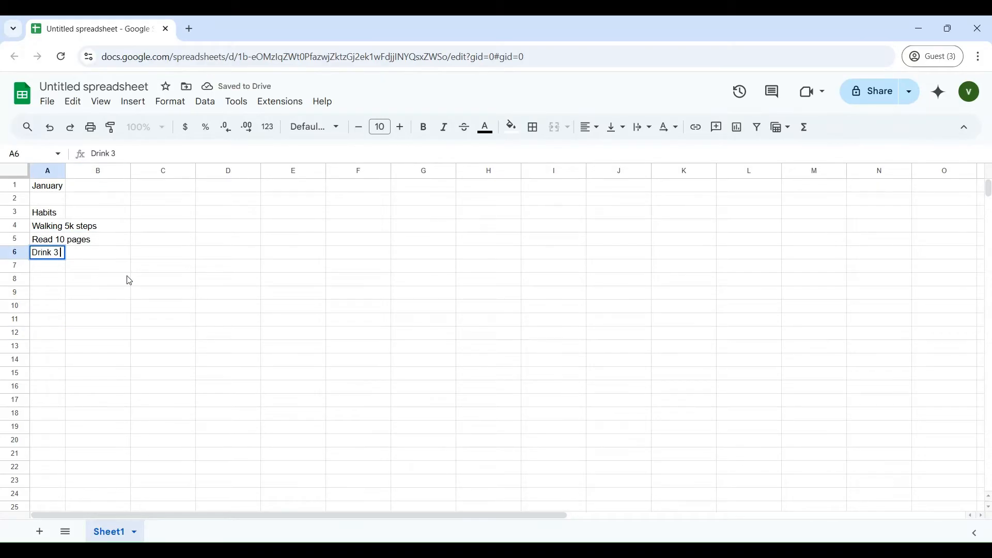
text( li)
key(BackSpace)
text(L)
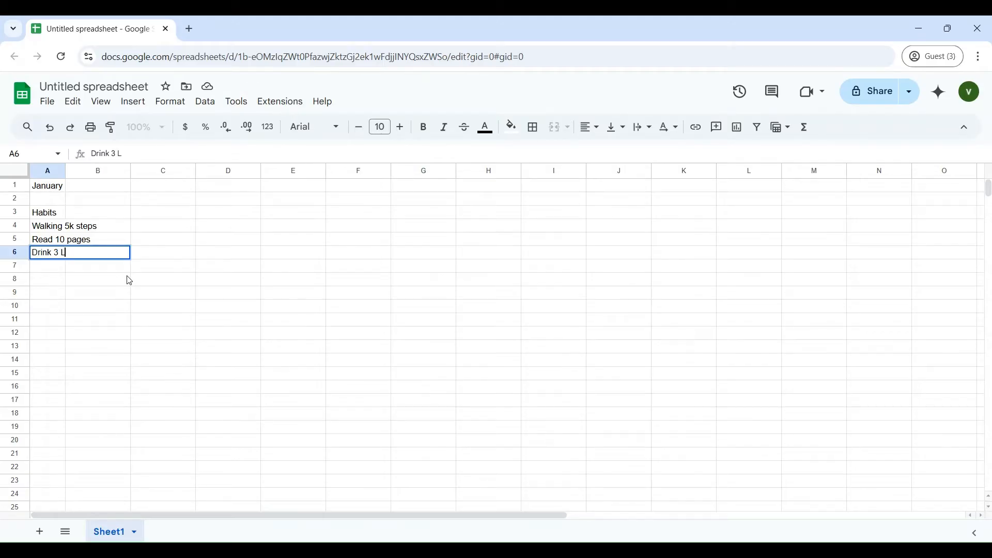
click(132, 331)
- Add the habits "Yoga" in A7 and "Study" in A8, and auto-fit column A to its contents
click(57, 269)
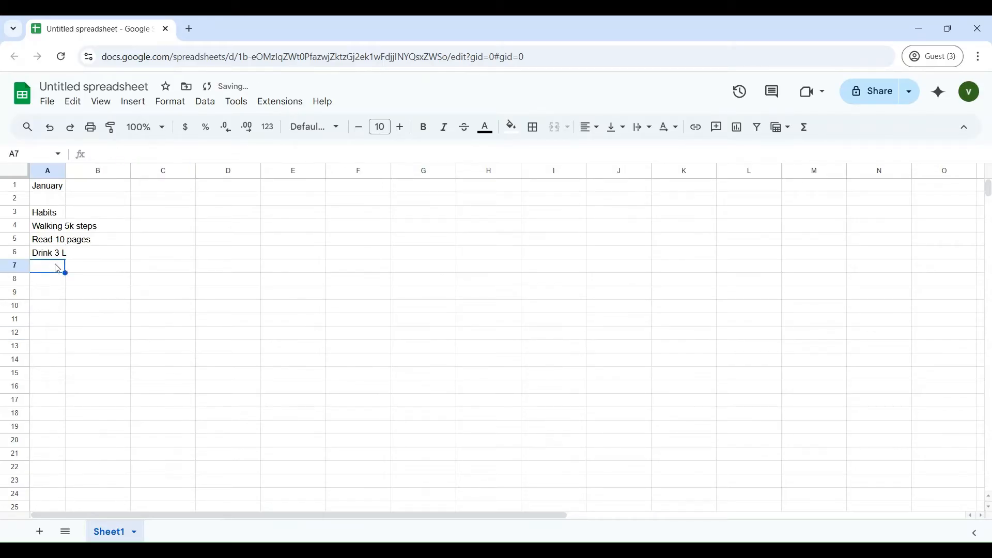
text(Yoga)
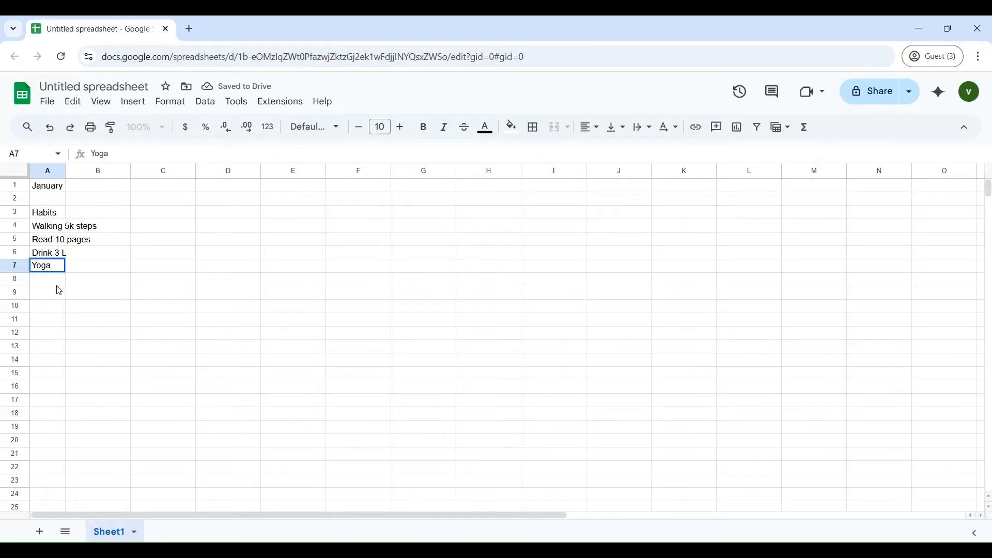
click(51, 285)
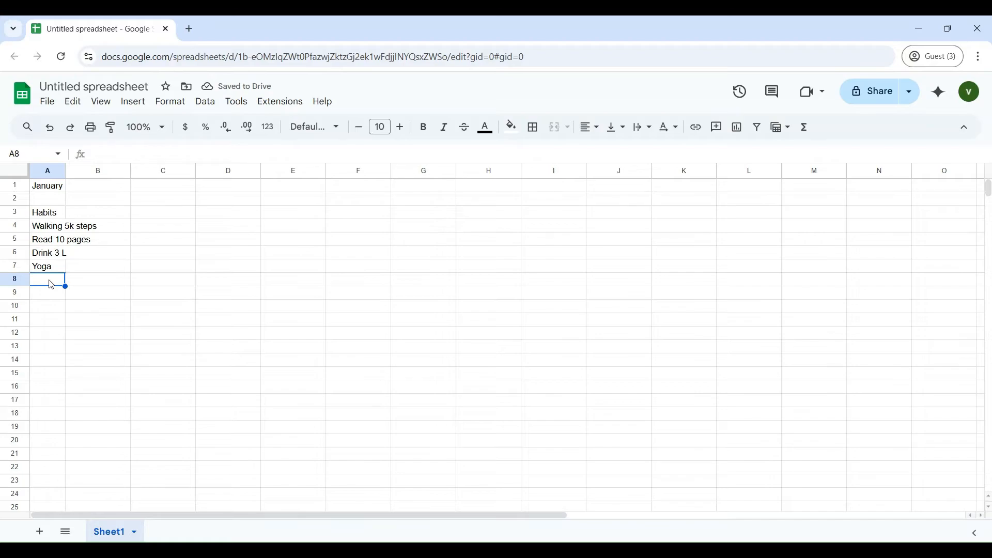
text(S)
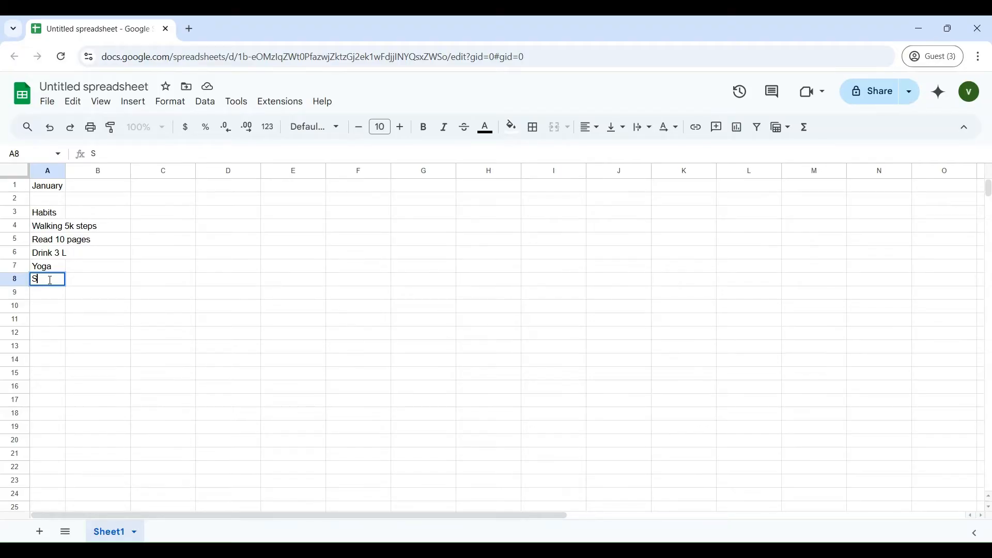
text(tudy)
click(212, 308)
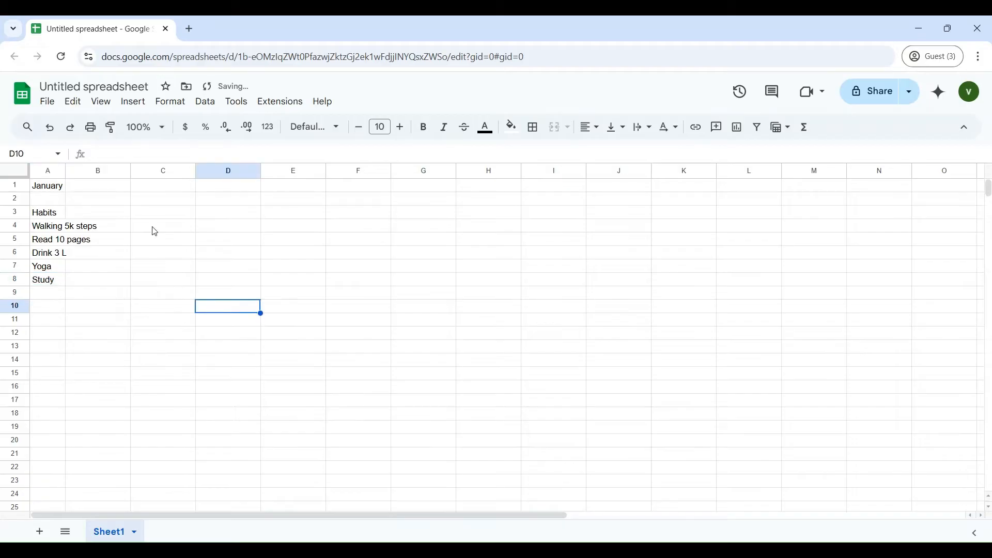
double_click(66, 171)
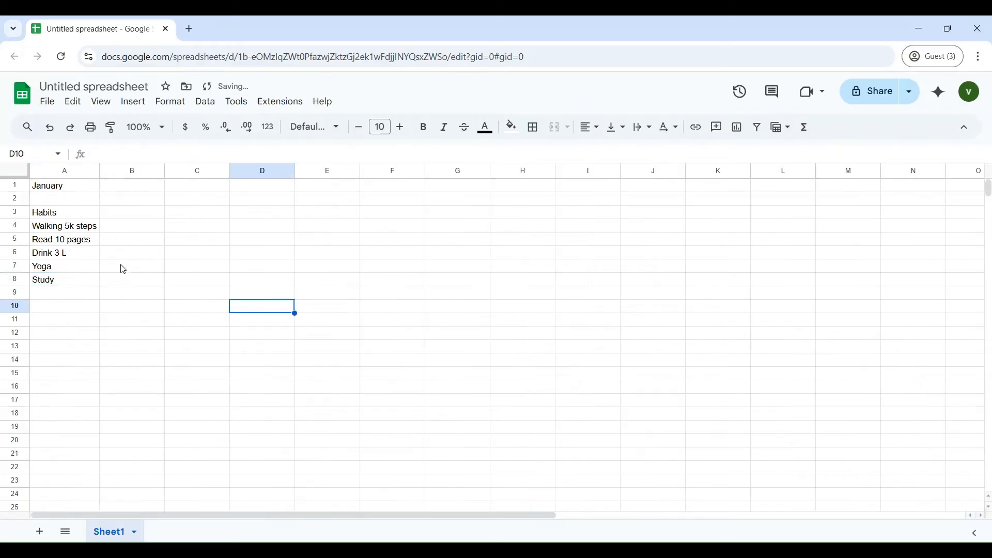
- Enter the day numbers 1 in B3 and 2 in C3, beside the "Habits" heading
click(121, 216)
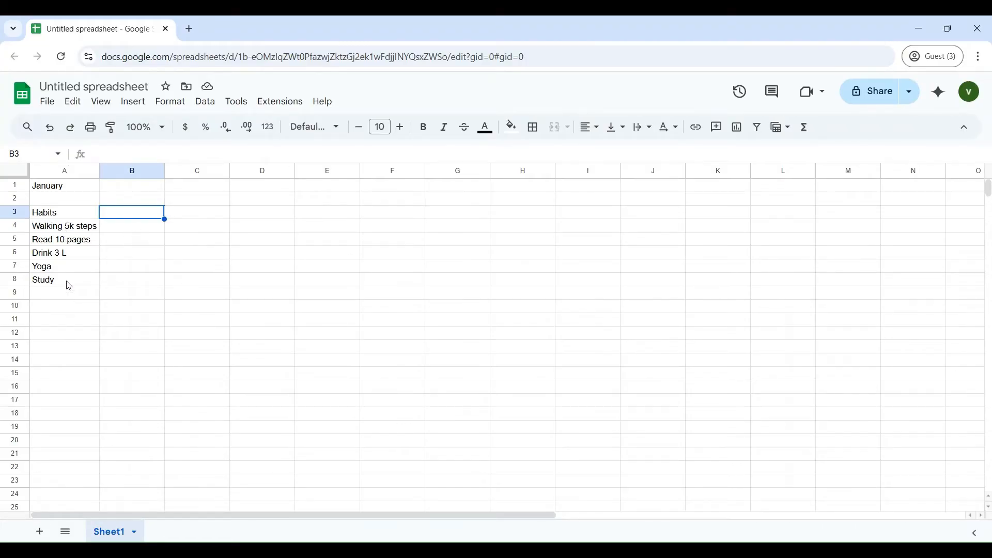
text(1)
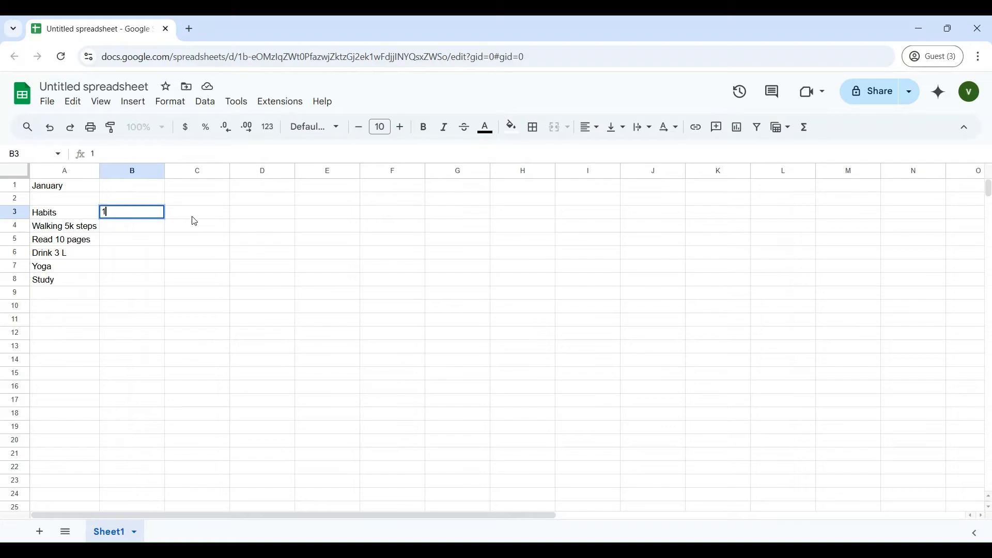
click(192, 216)
text(2)
click(265, 218)
click(339, 219)
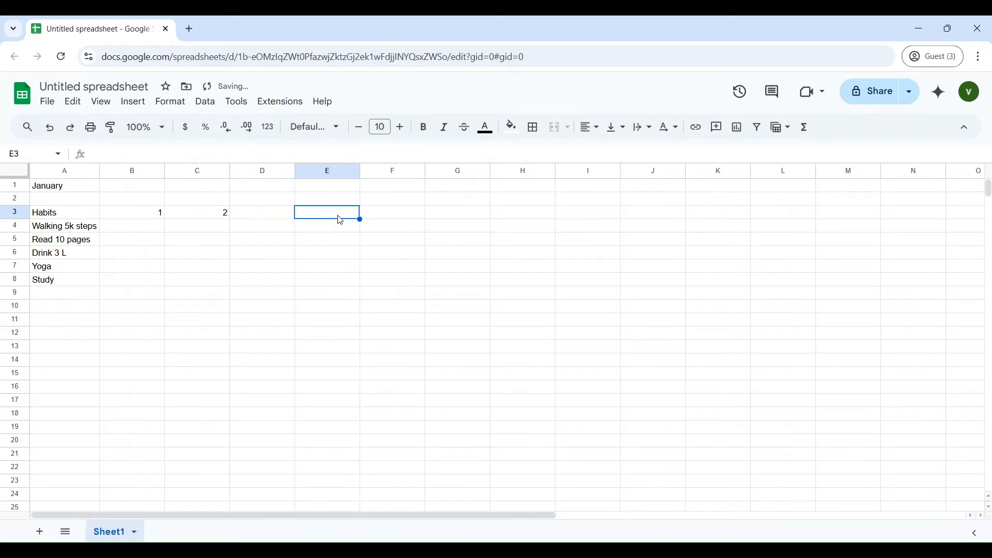
text(3)
click(326, 258)
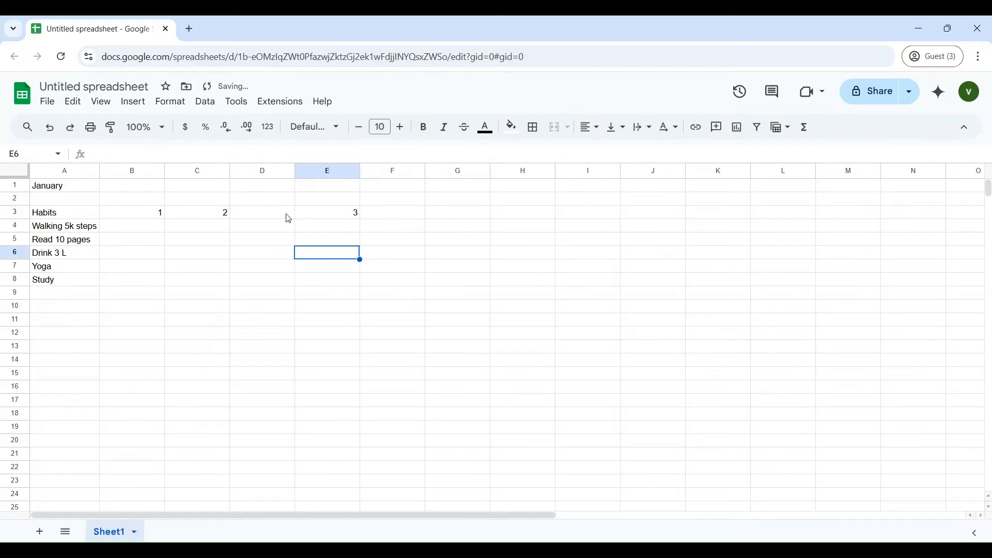
click(347, 219)
key(Delete)
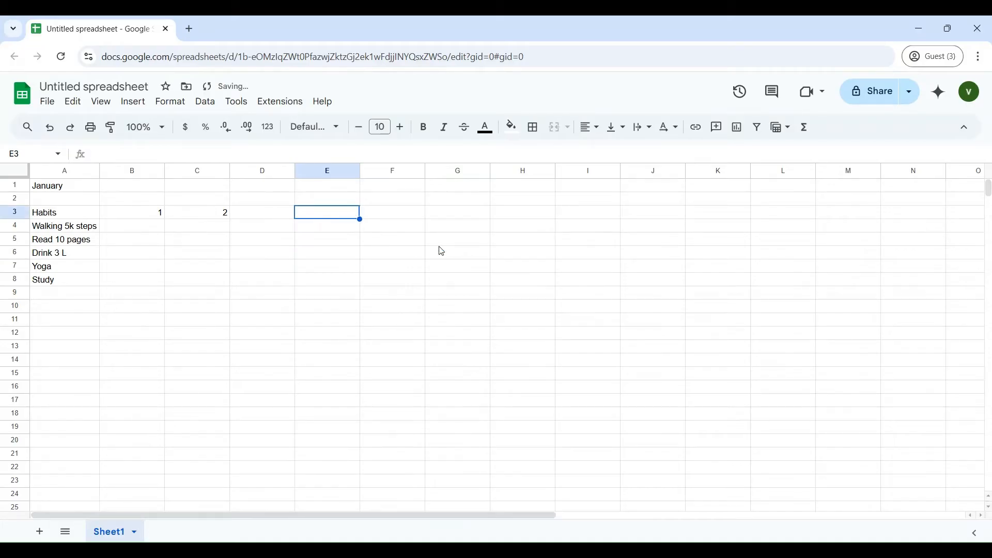
- Enter 3 in D3 and extend the day-number series from B3:D3 across row 3 up to 25 in Z3
click(265, 223)
double_click(264, 221)
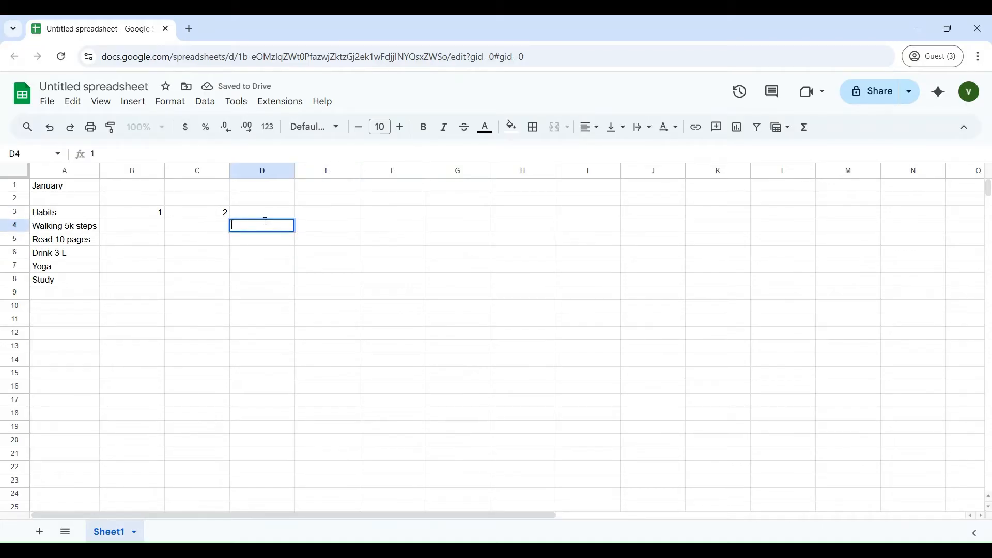
click(274, 213)
text(3)
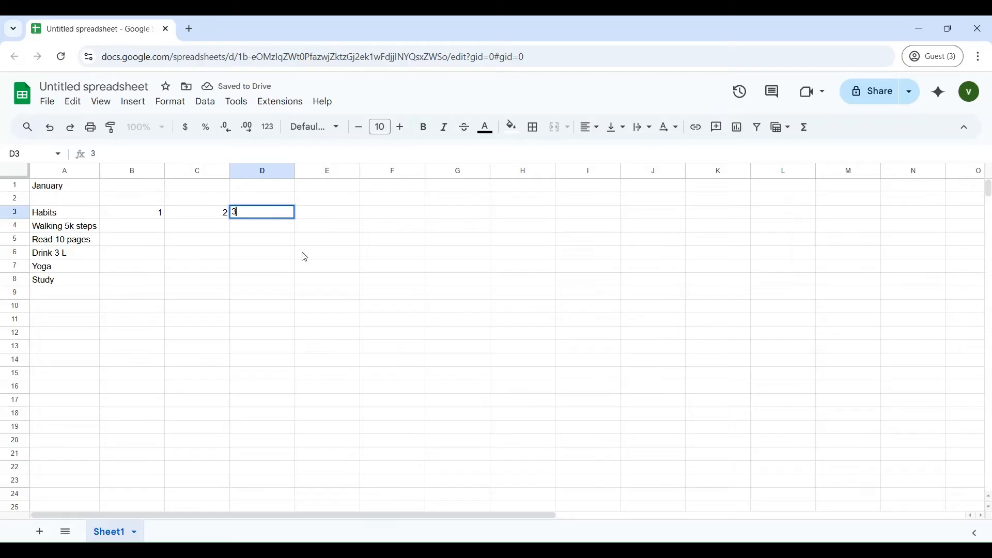
click(303, 255)
drag(153, 214, 988, 227)
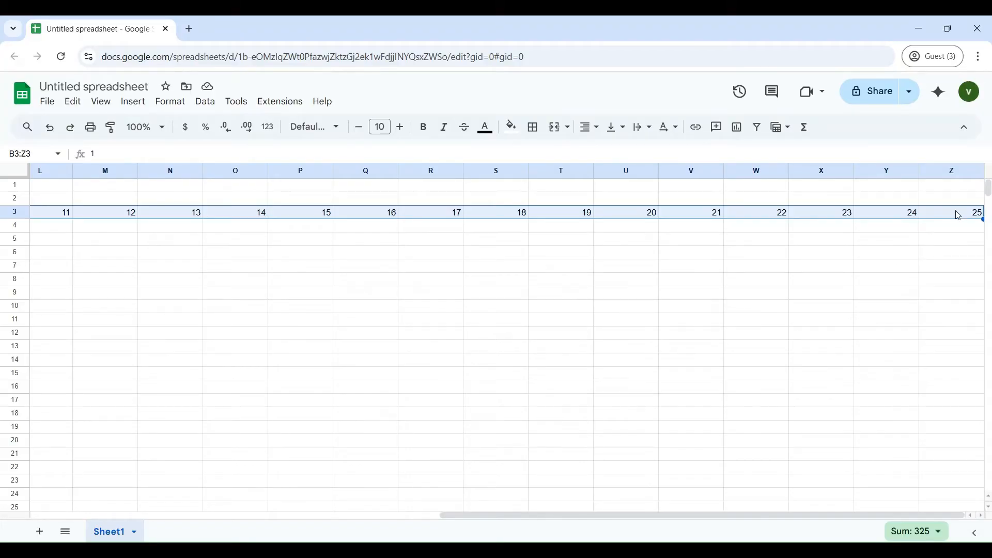
click(948, 252)
- Insert 11 blank columns after column Z, using columns P to Z as the selection
drag(951, 172, 324, 213)
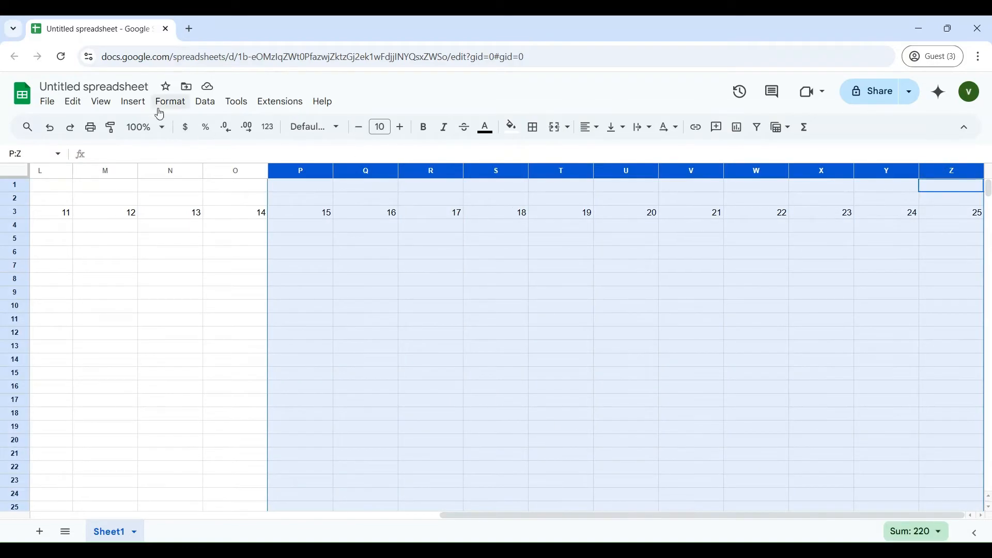
click(131, 103)
mouse_move(181, 166)
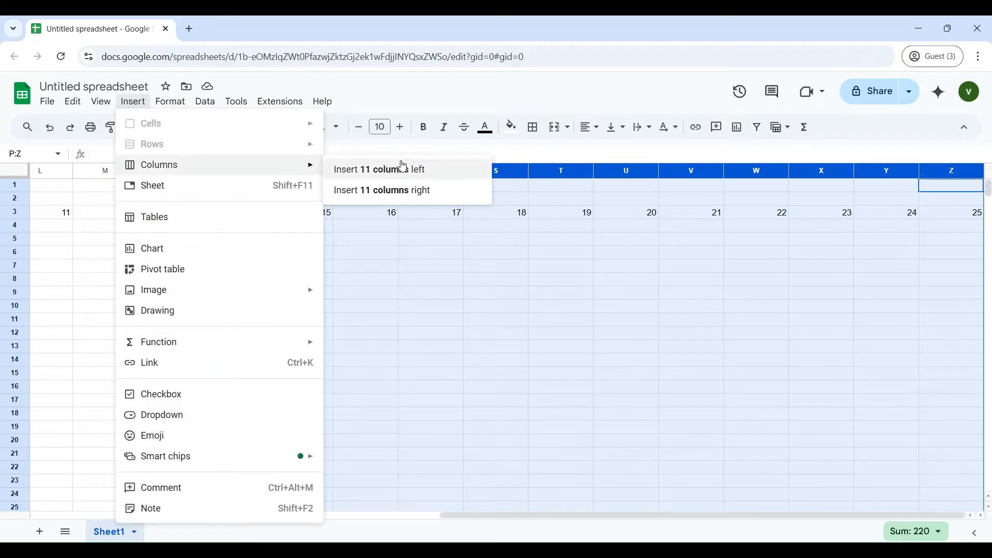
click(402, 200)
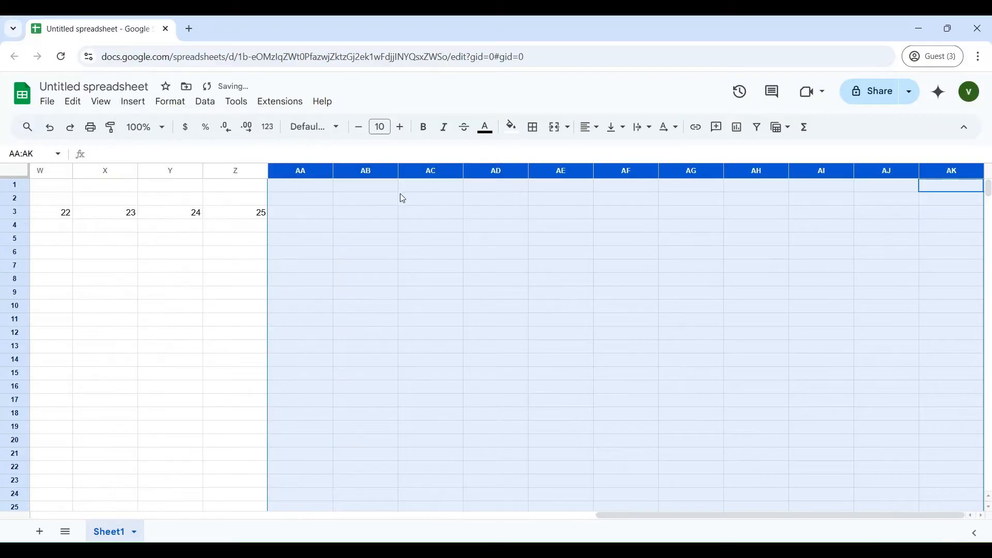
click(305, 253)
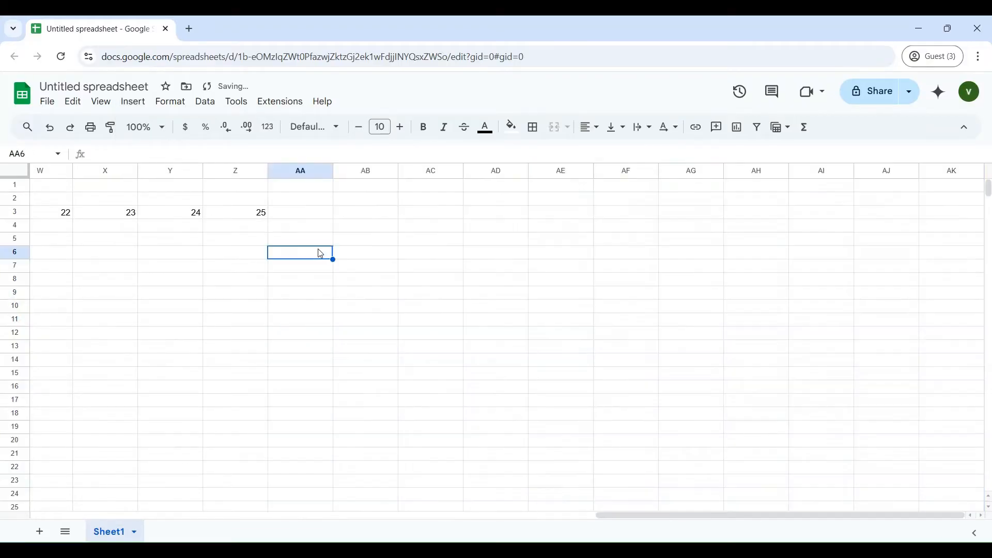
- Continue the day-number series from X3:Z3 across row 3 up to 31 in AF3, and select AG3
drag(138, 218, 263, 219)
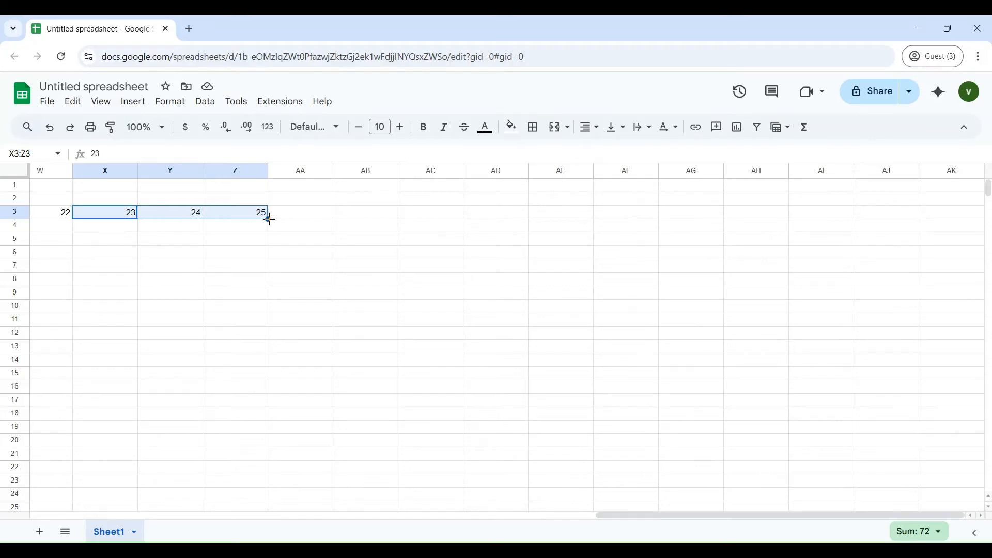
drag(269, 219, 628, 219)
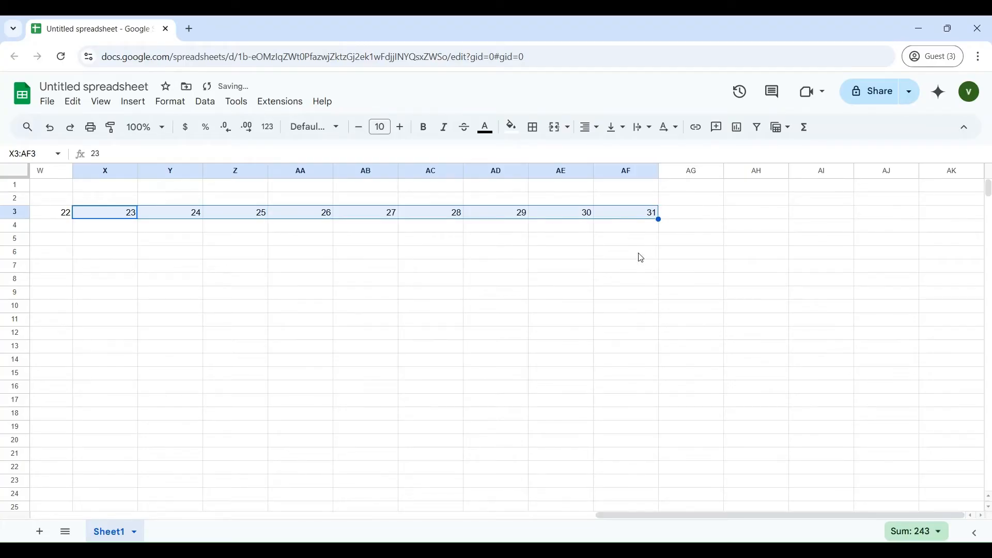
click(693, 278)
click(700, 217)
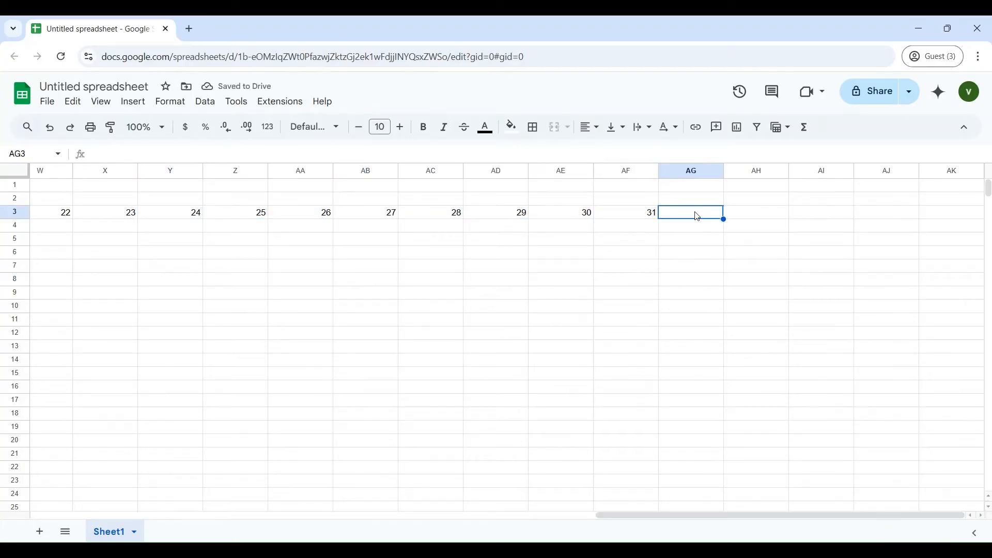
- Enter the headings "Count" in AG3 and "Percentage" in AH3, after the day numbers
text(Count)
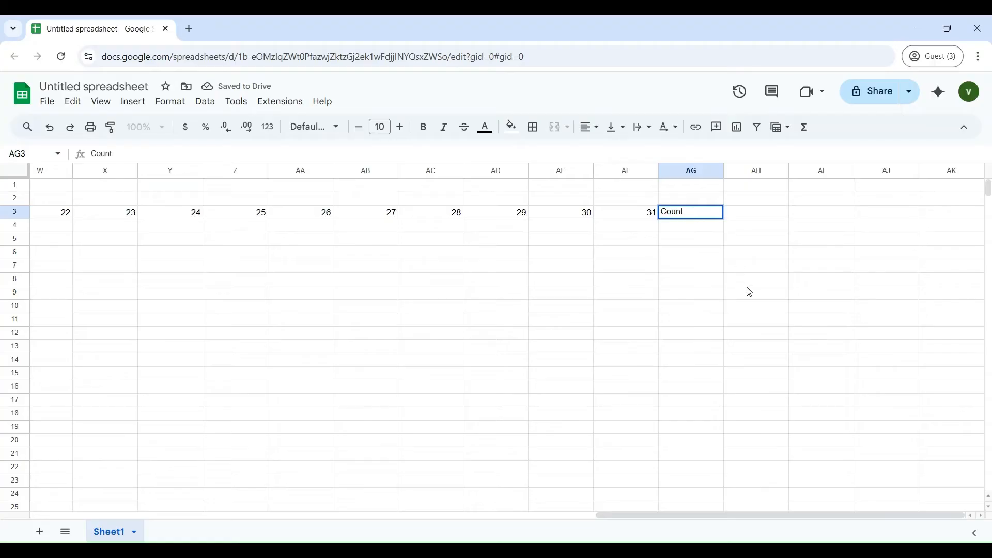
click(749, 284)
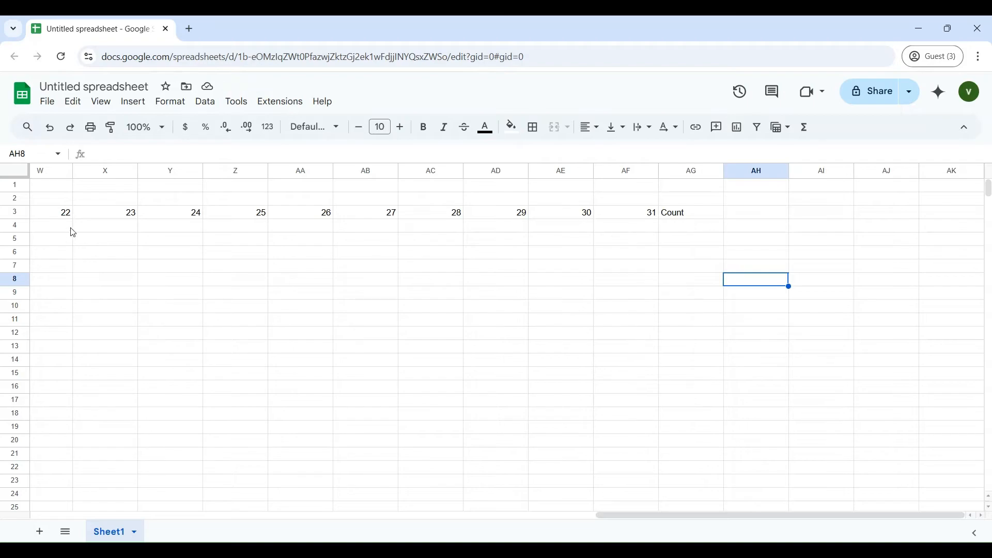
click(680, 228)
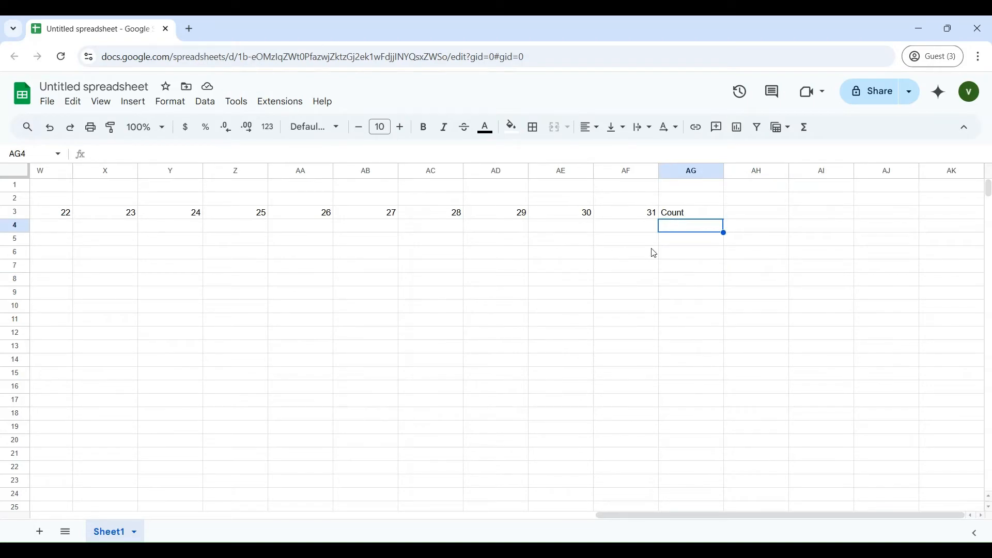
click(755, 219)
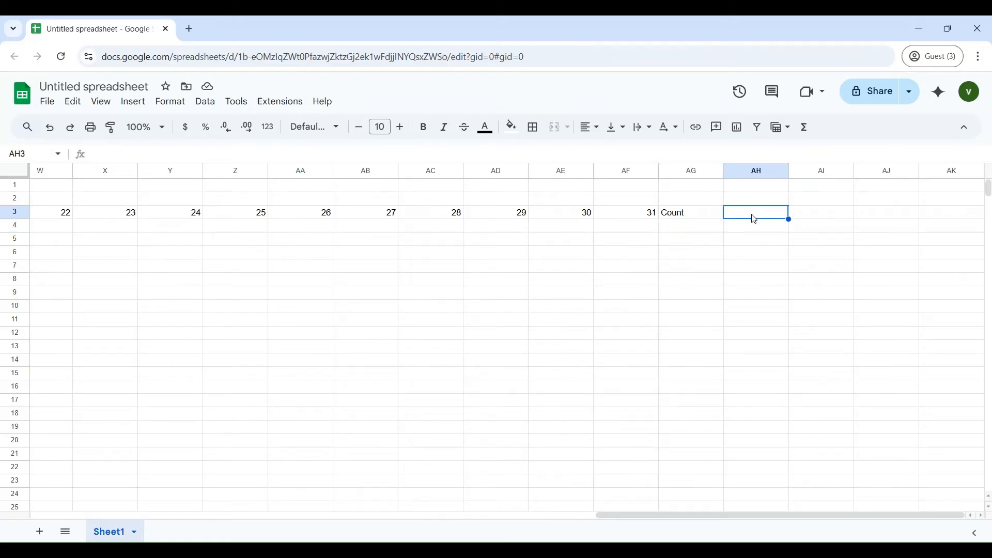
text(Percenta)
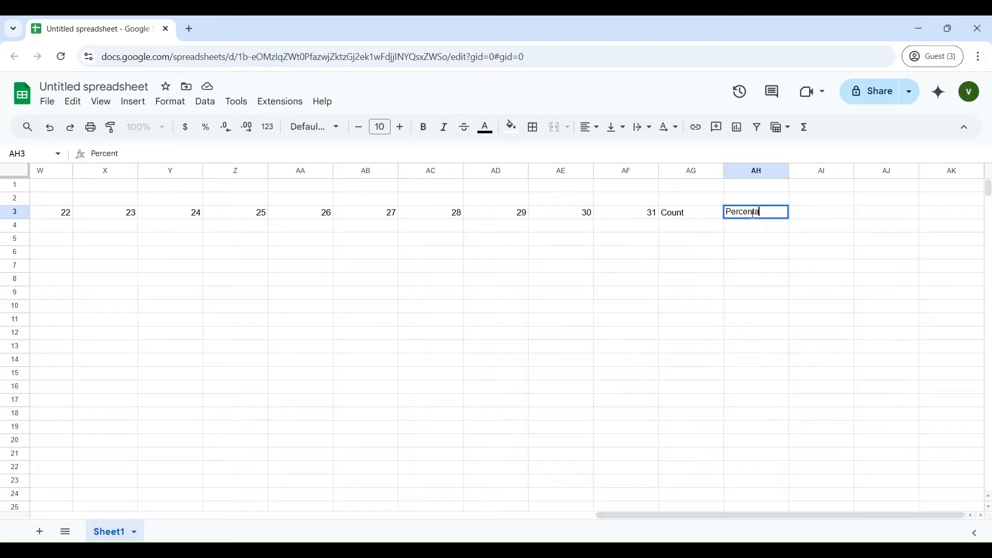
text(ge)
click(858, 303)
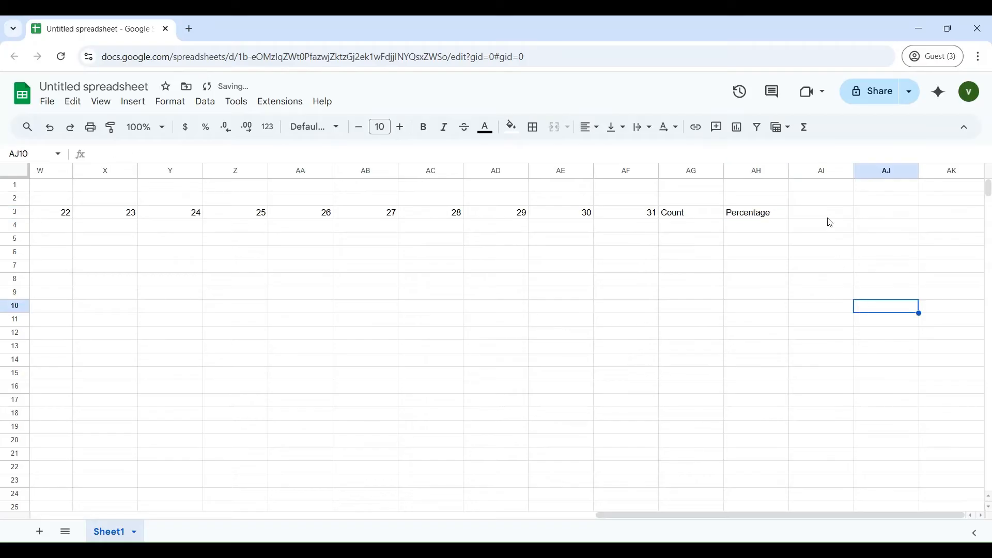
- Enter the headings "Level" in AI3 and "Rewards" in AJ3
click(816, 216)
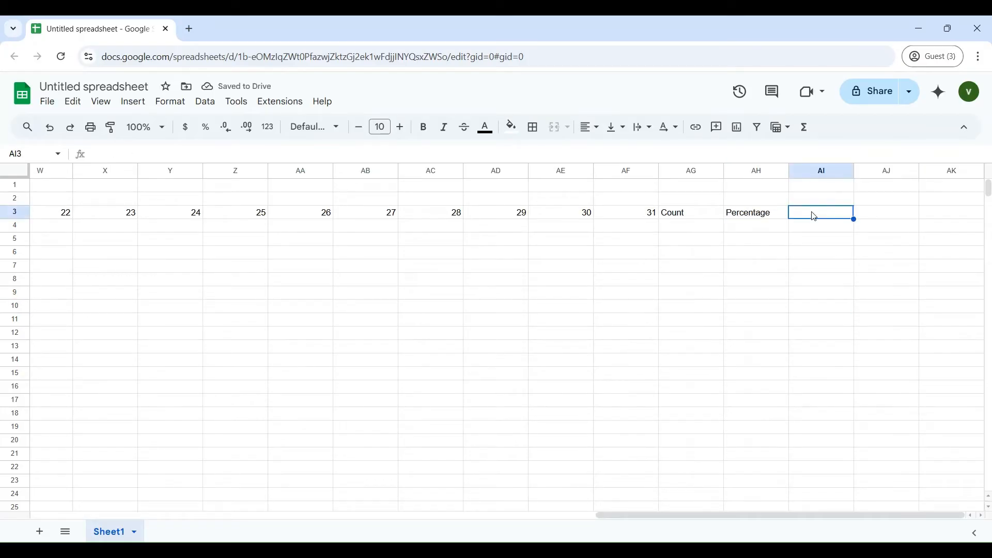
text(Leve)
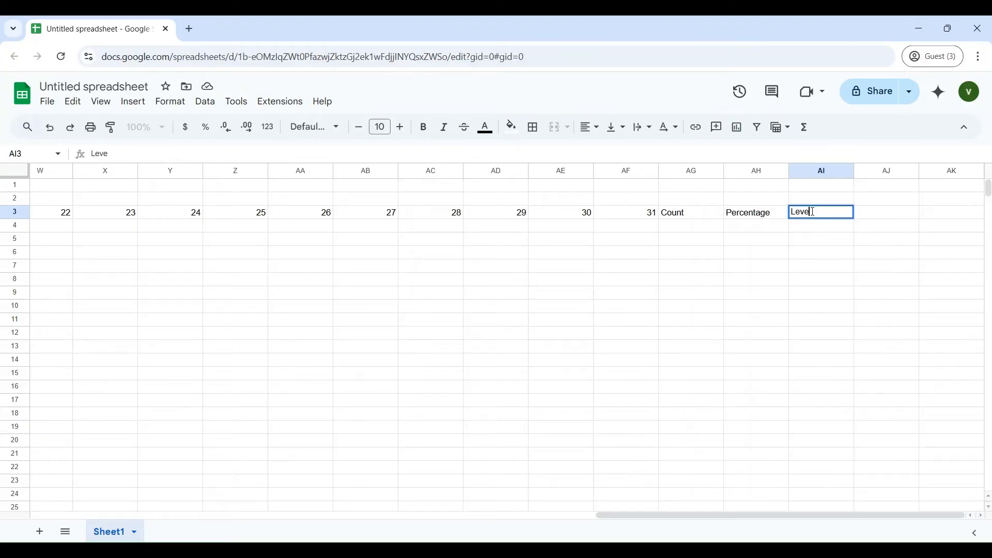
text(l)
click(890, 219)
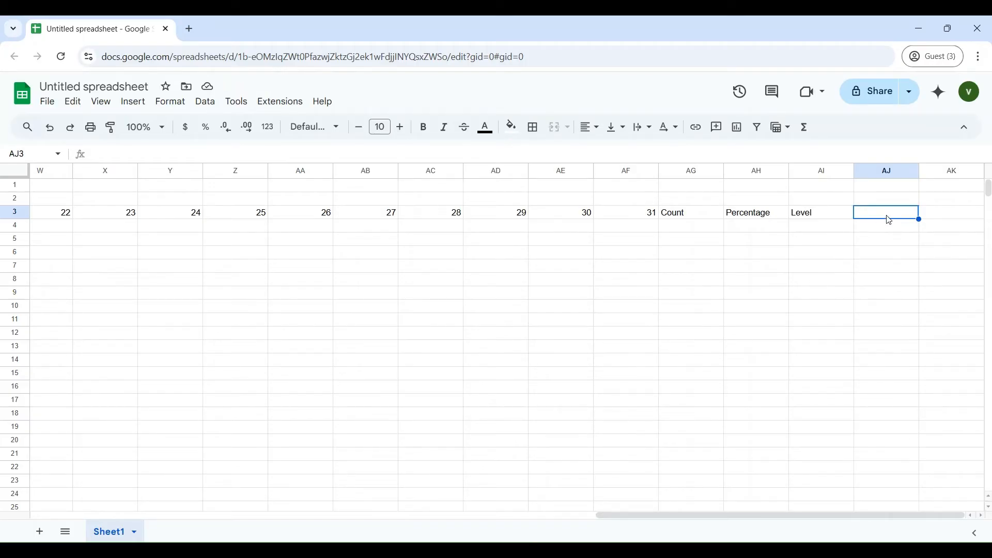
text(Rewards)
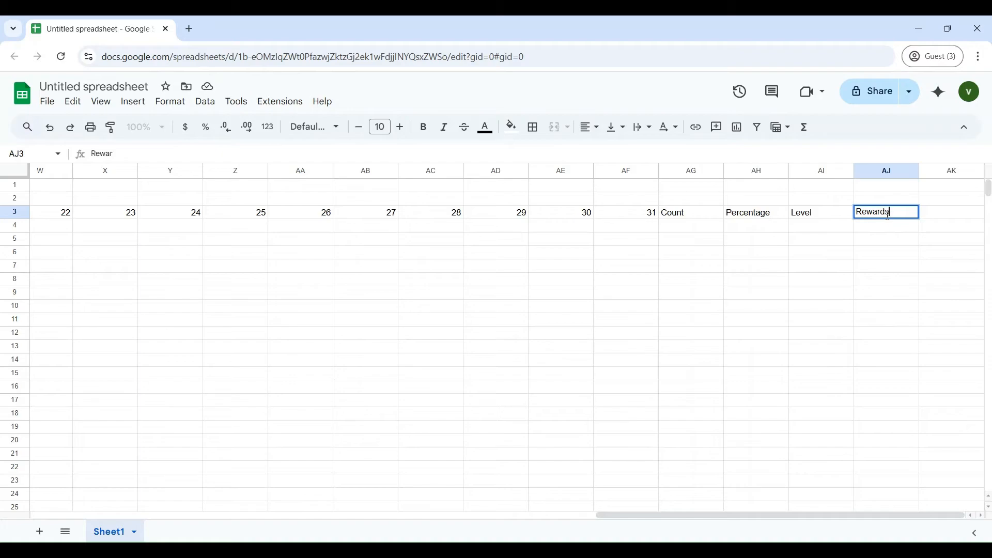
click(925, 314)
- Move the "Rewards" heading from AJ3 to AK3 and the "Level" heading from AI3 to AJ3
click(893, 218)
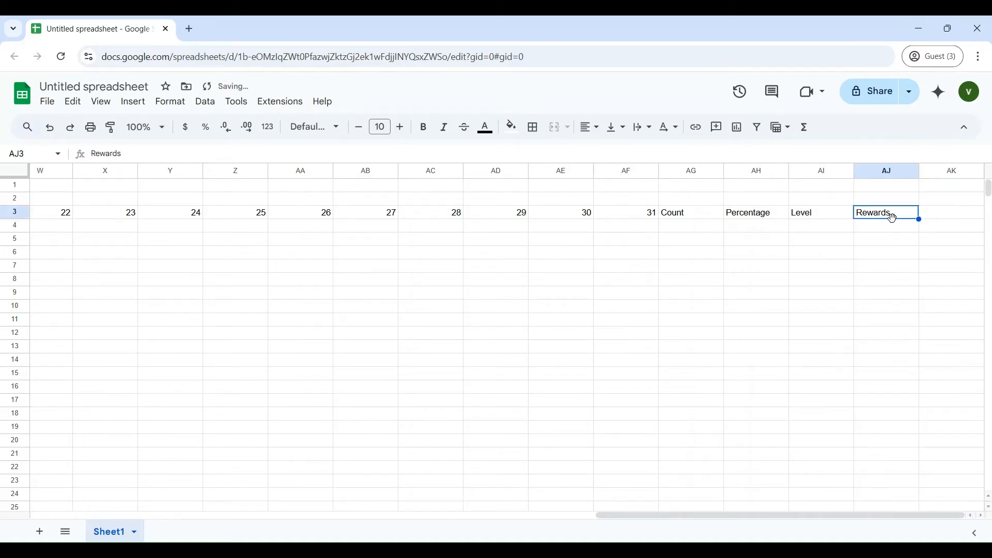
click(937, 215)
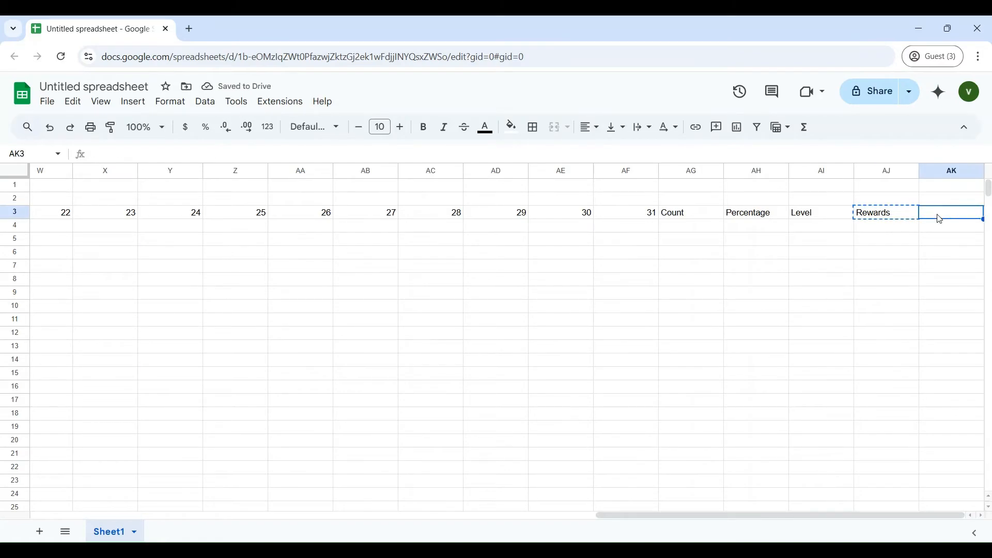
text(Rewards)
click(902, 274)
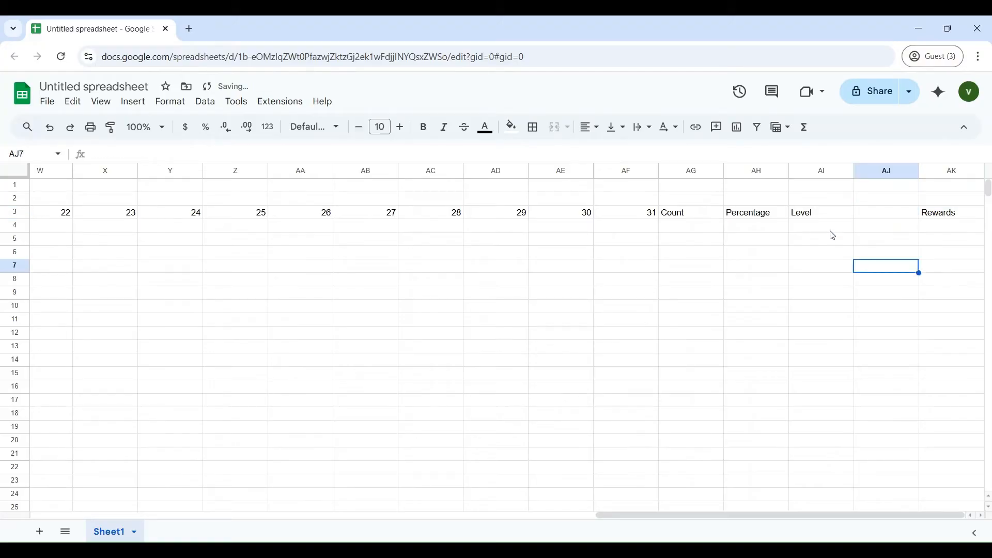
click(808, 218)
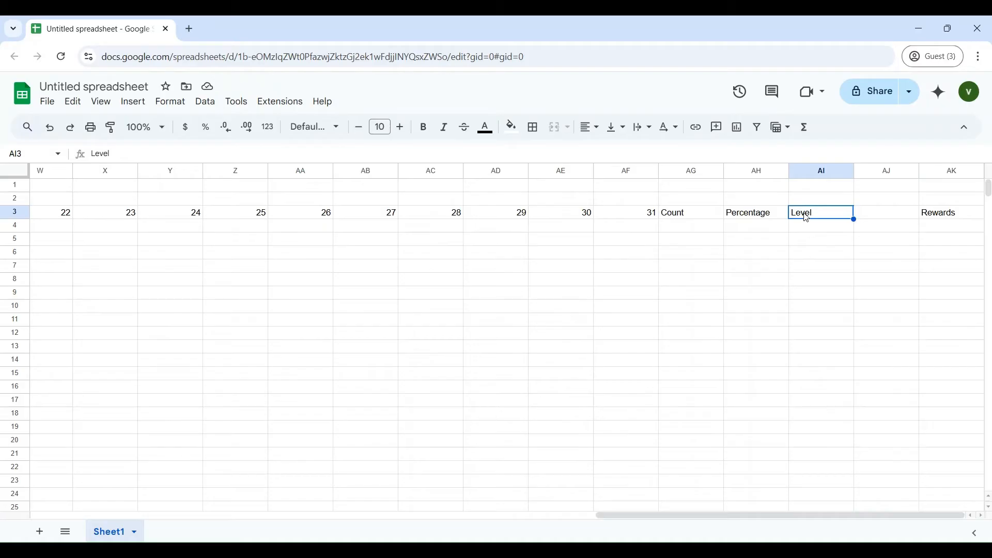
click(881, 221)
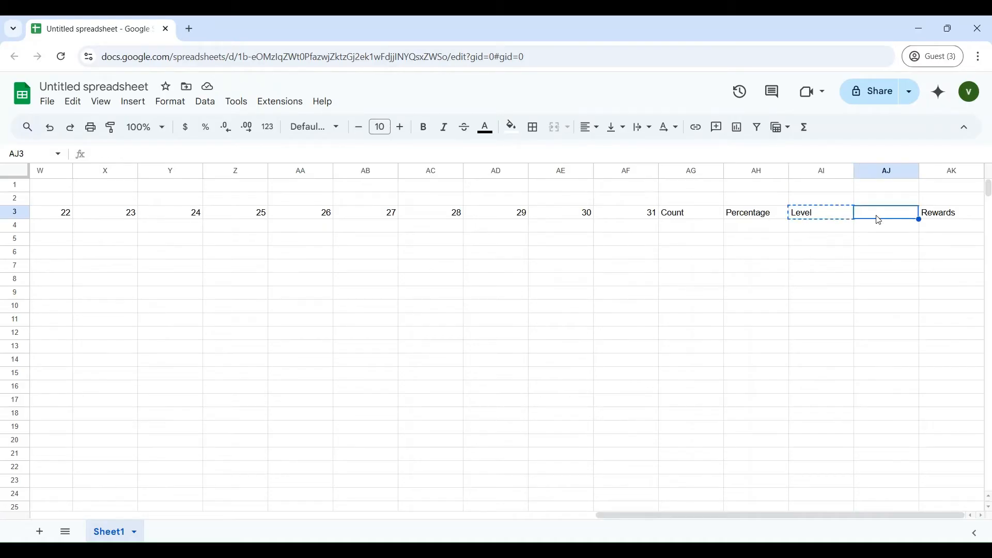
key(ctrl+v)
- Enter the heading "Goal" in AI3, between "Percentage" and "Level"
click(806, 218)
text(G)
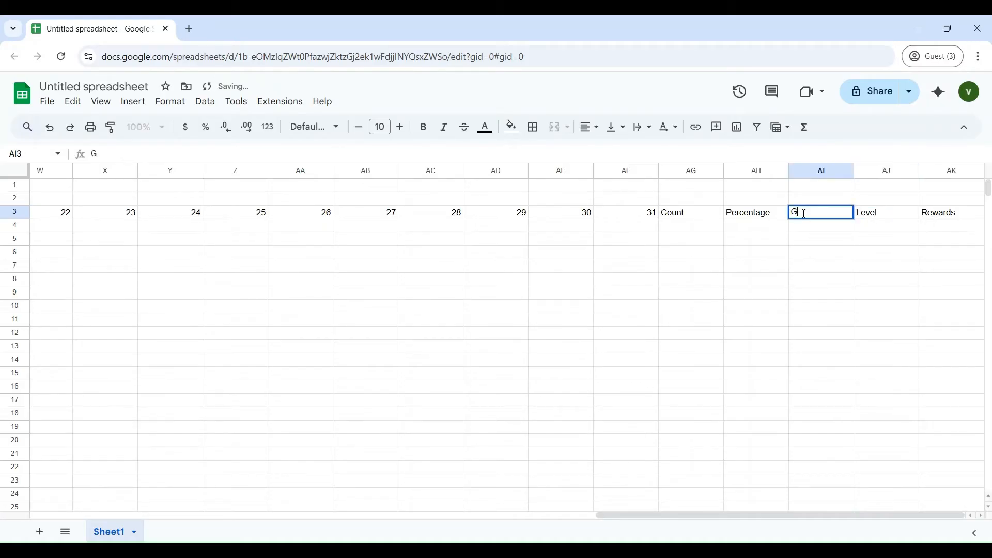
text(oal)
click(848, 265)
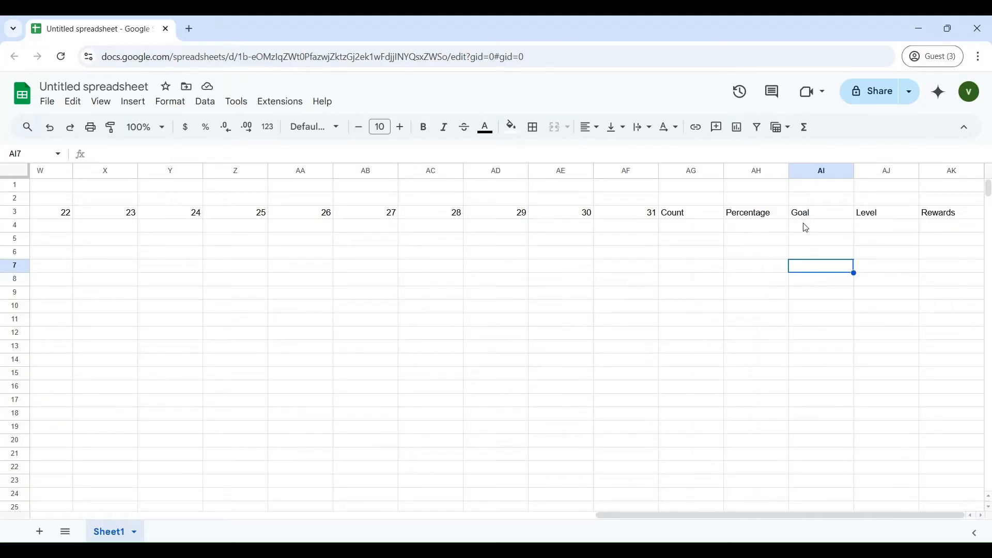
click(951, 231)
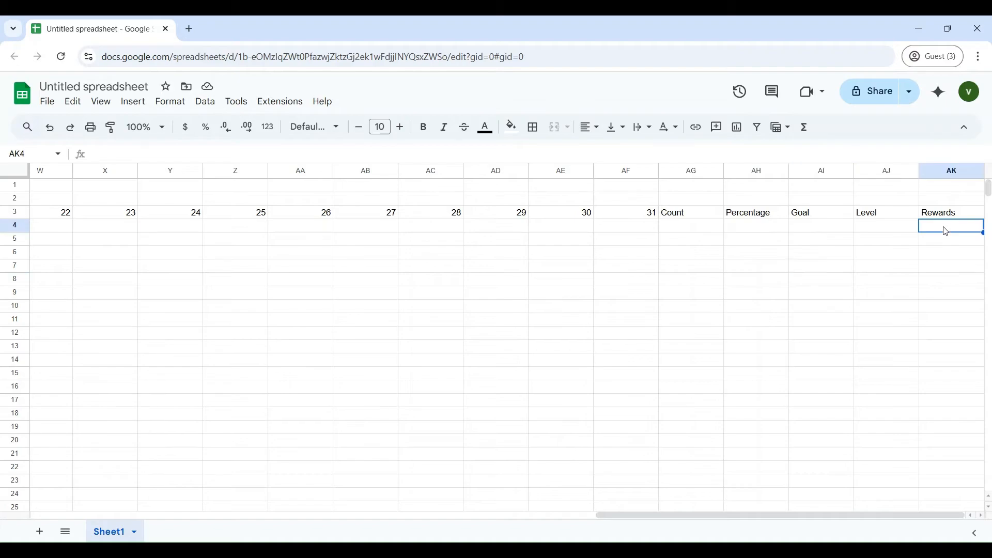
- Narrow the day columns B to AF together so that each is just wide enough for its number
drag(778, 516, 229, 535)
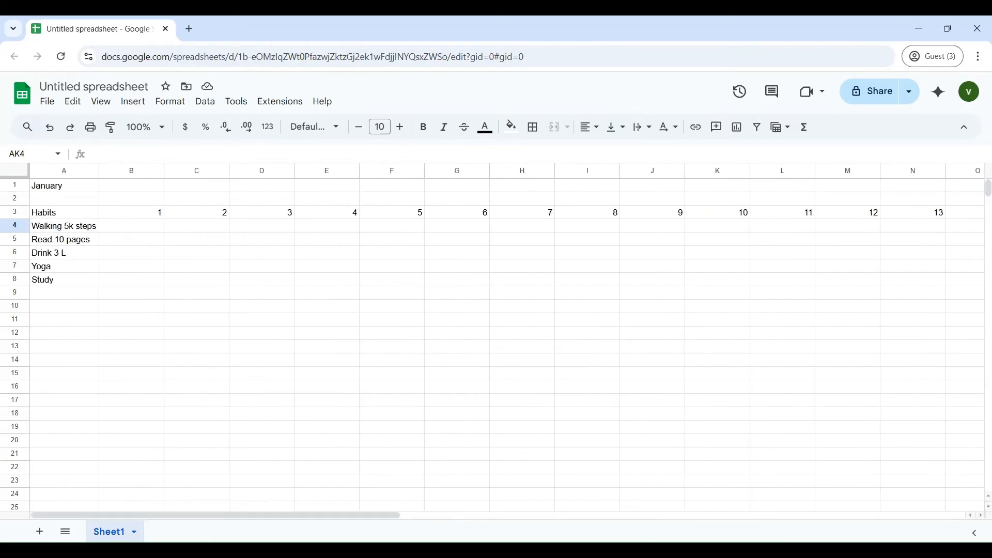
drag(130, 215, 988, 216)
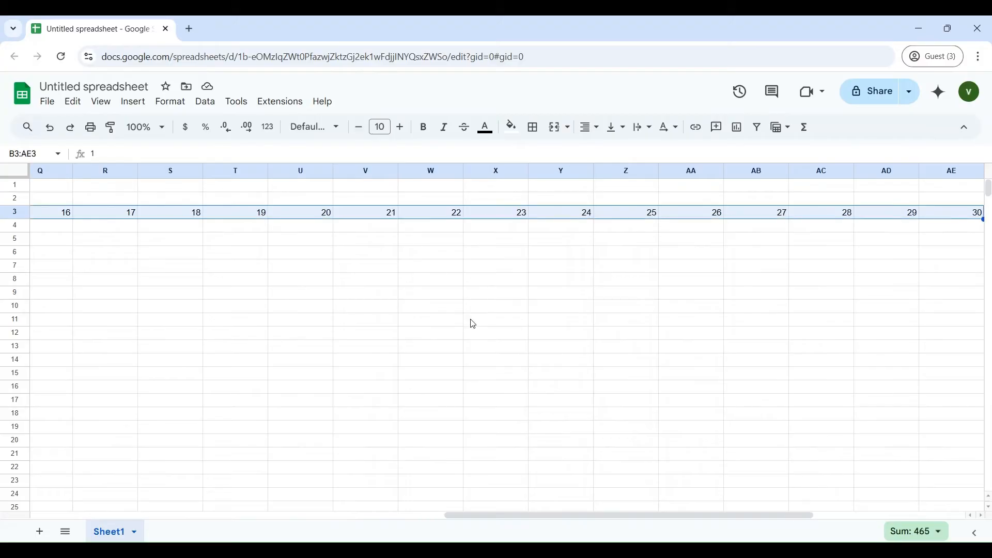
drag(667, 516, 161, 514)
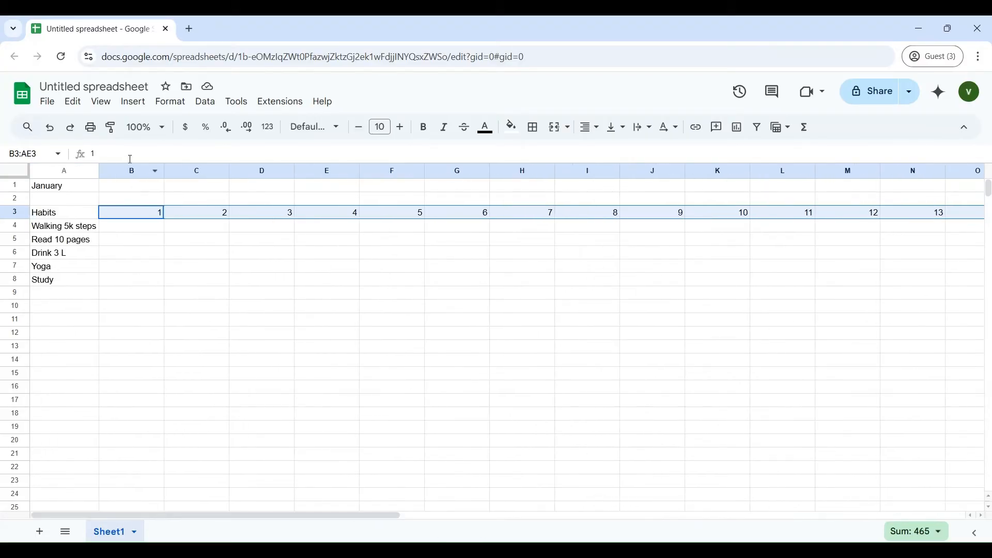
click(122, 172)
drag(123, 172, 979, 198)
drag(985, 200, 939, 199)
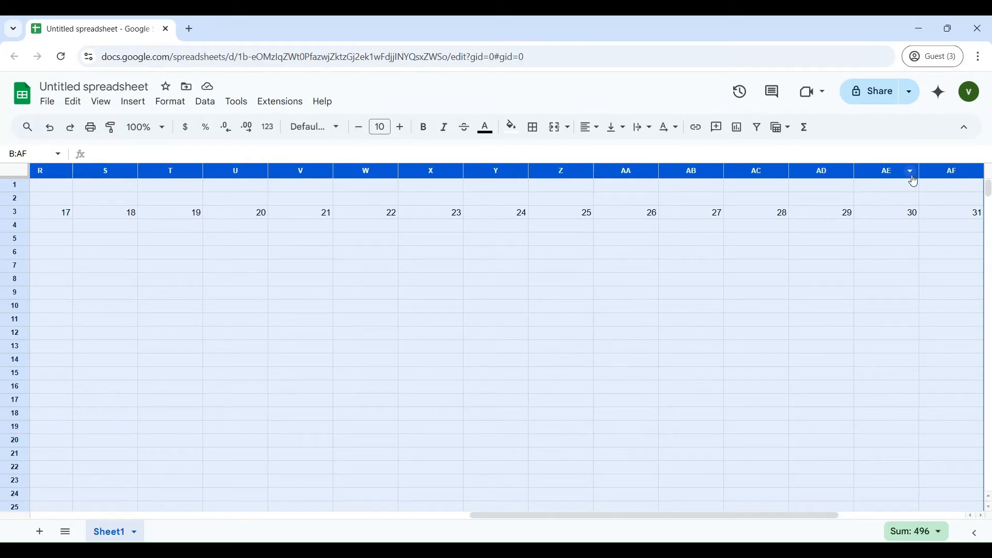
drag(921, 170, 873, 171)
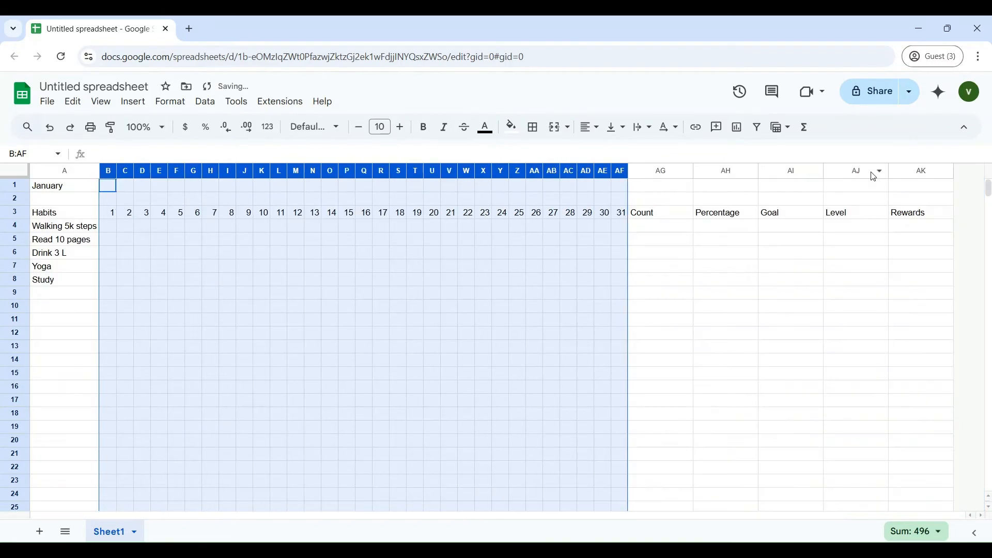
click(640, 323)
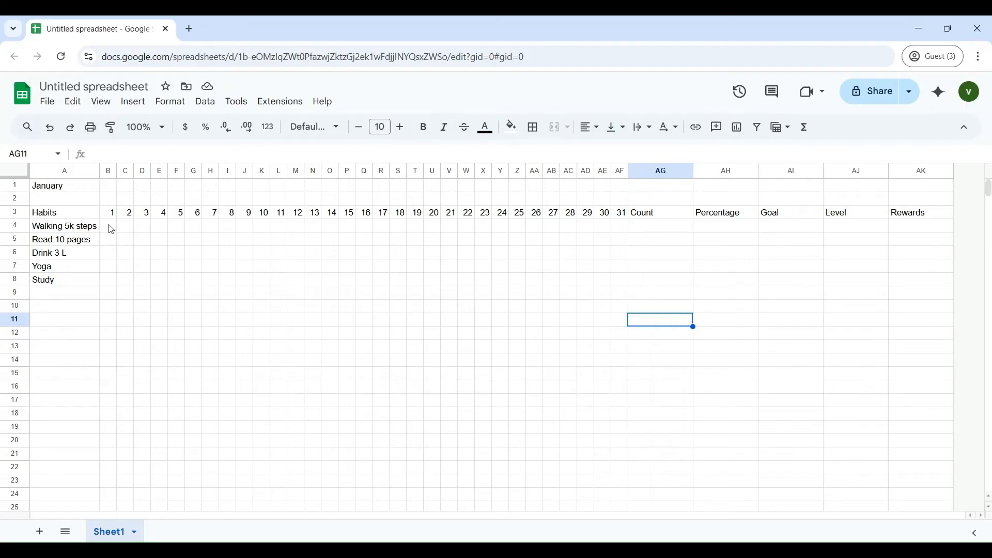
- Insert checkboxes in B4:AF8 for all five habits across the 31 days
drag(112, 229, 623, 289)
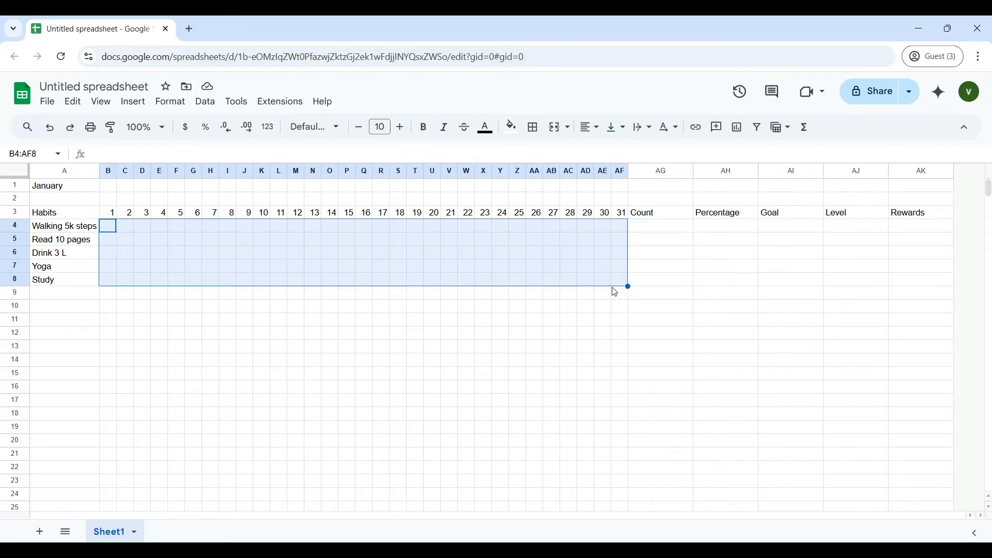
click(133, 102)
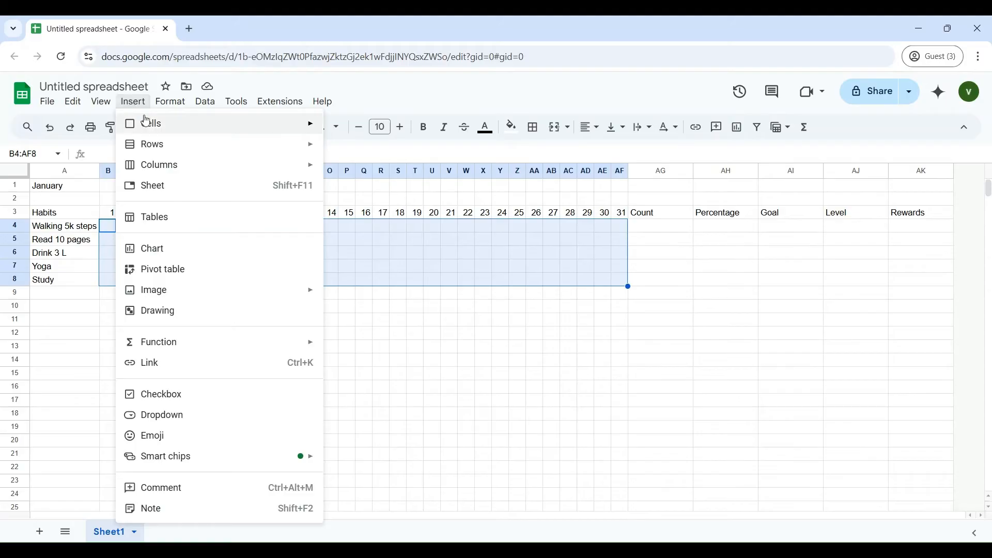
click(177, 401)
click(698, 337)
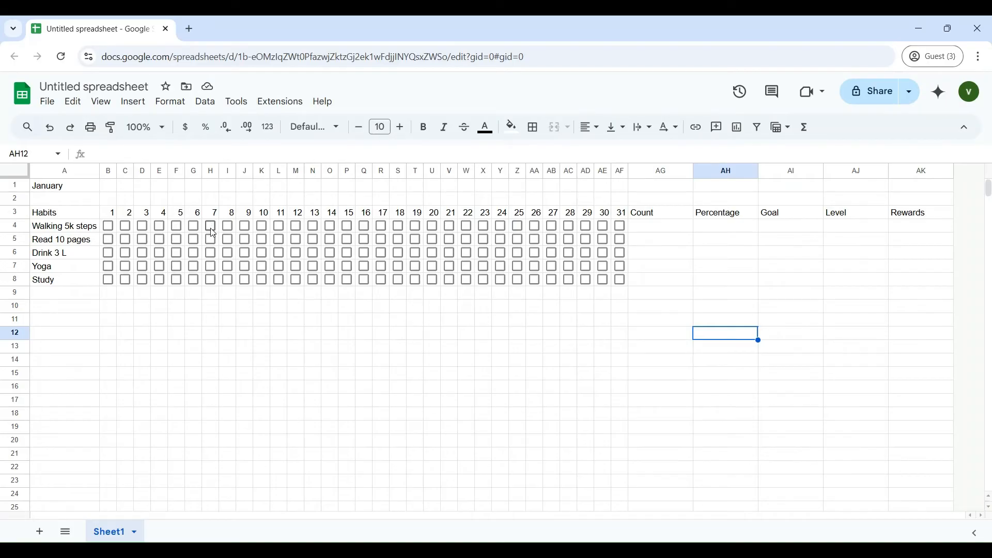
- Try out the "Walking 5k steps" checkboxes for days 22 and 23 by ticking and clearing them
click(661, 229)
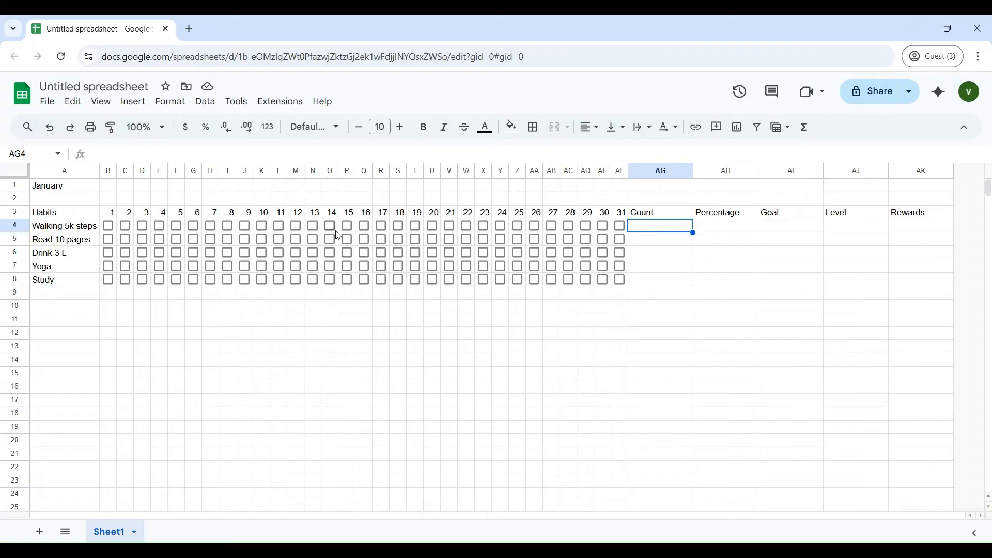
click(467, 227)
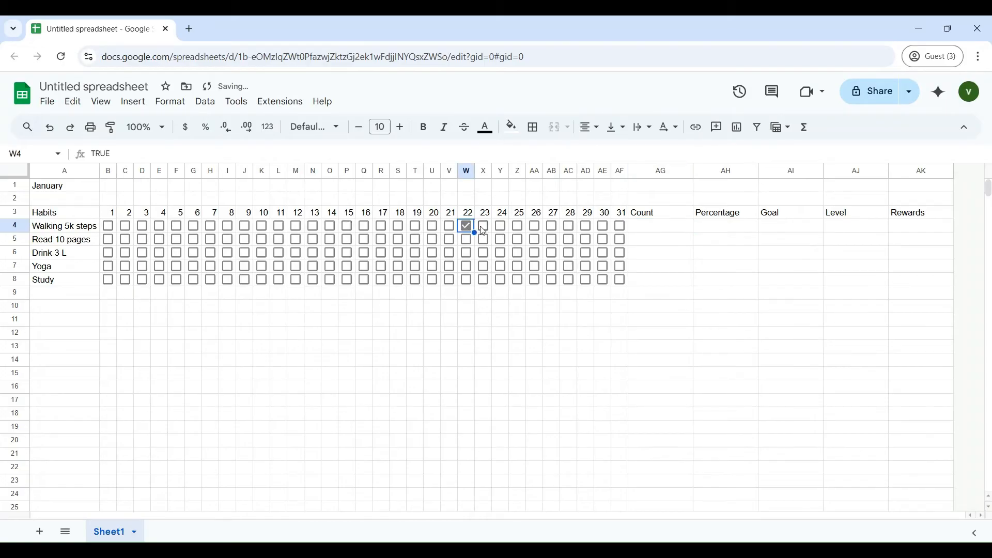
click(484, 227)
click(468, 226)
click(484, 227)
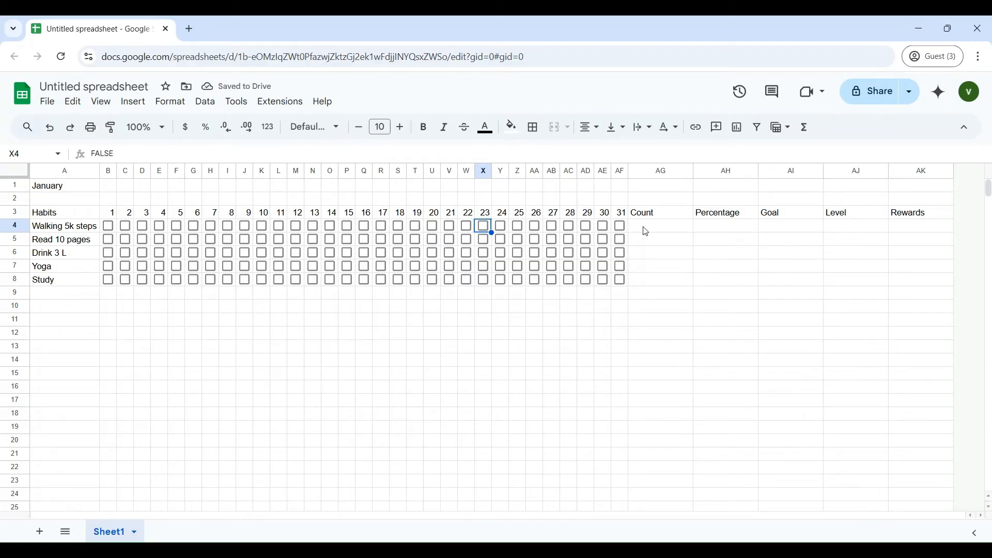
- Enter the formula =COUNTIF(B4:AF4, True) in AG4 to count the ticked days for "Walking 5k steps"
click(661, 232)
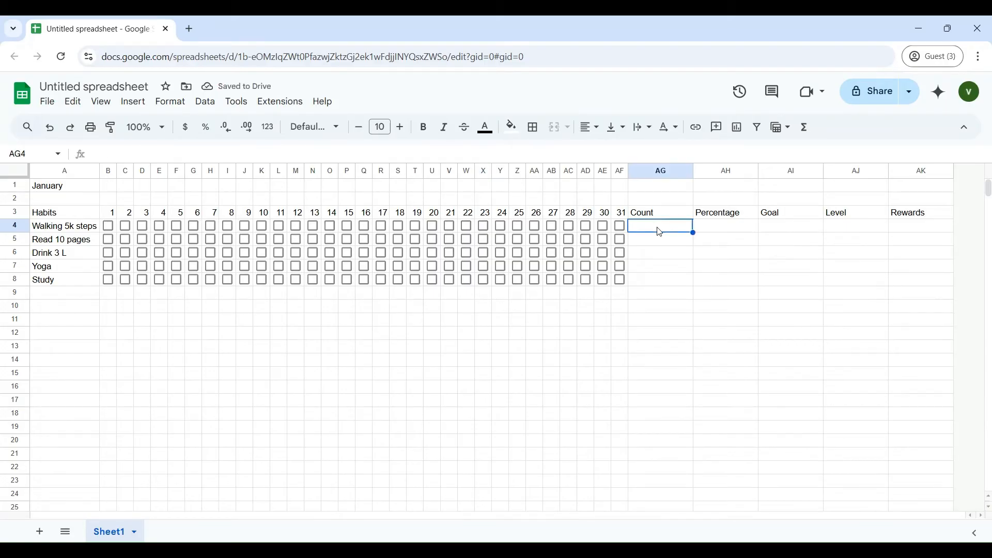
text(=count)
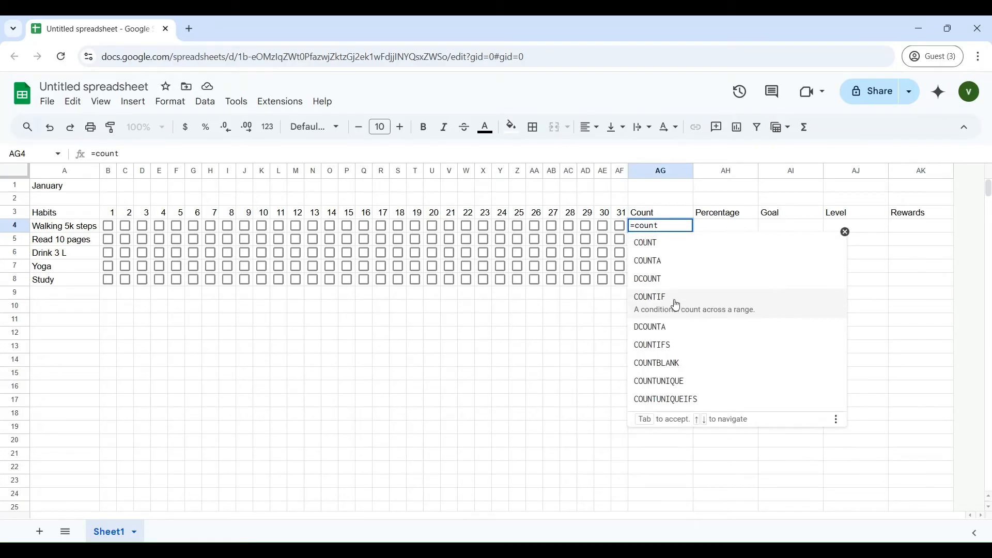
click(677, 305)
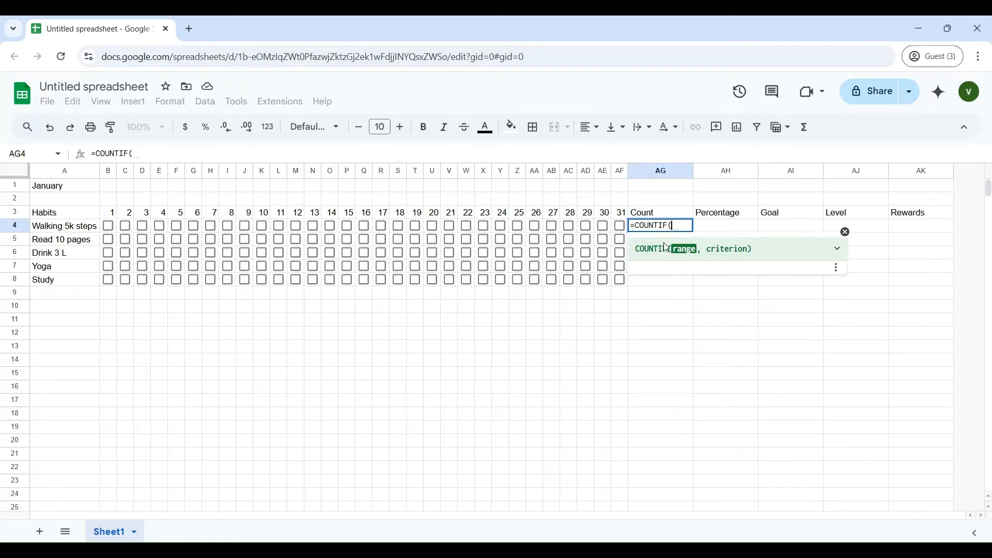
drag(110, 227, 619, 229)
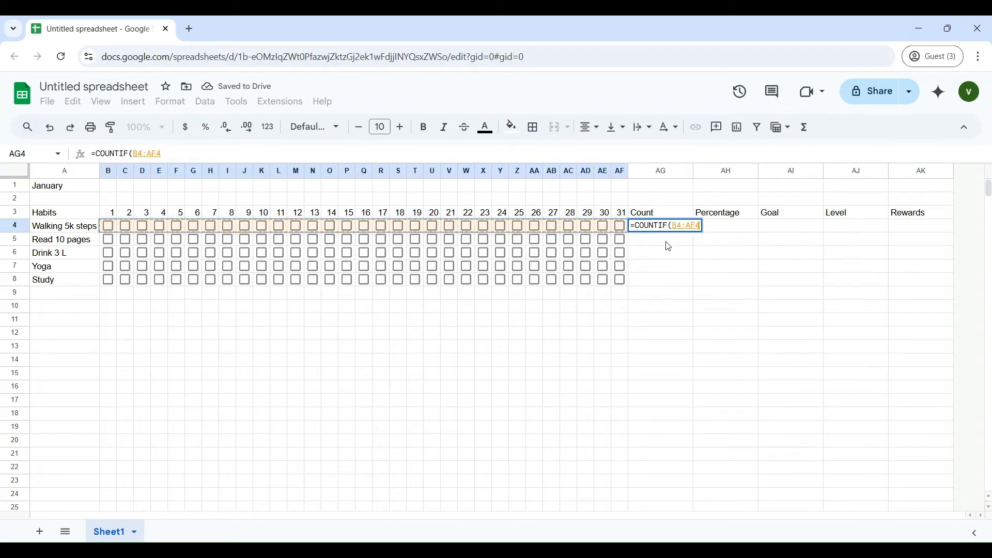
text(,)
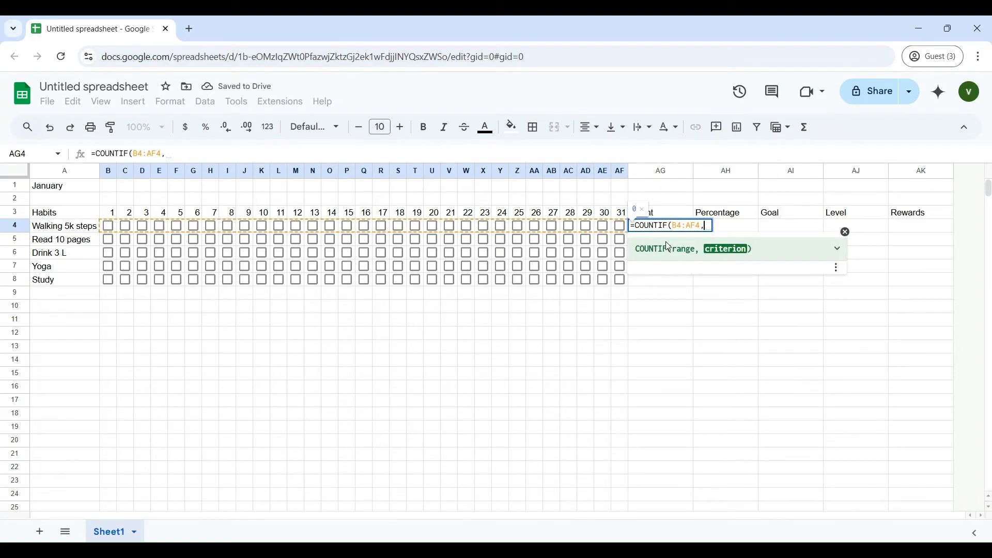
text( T)
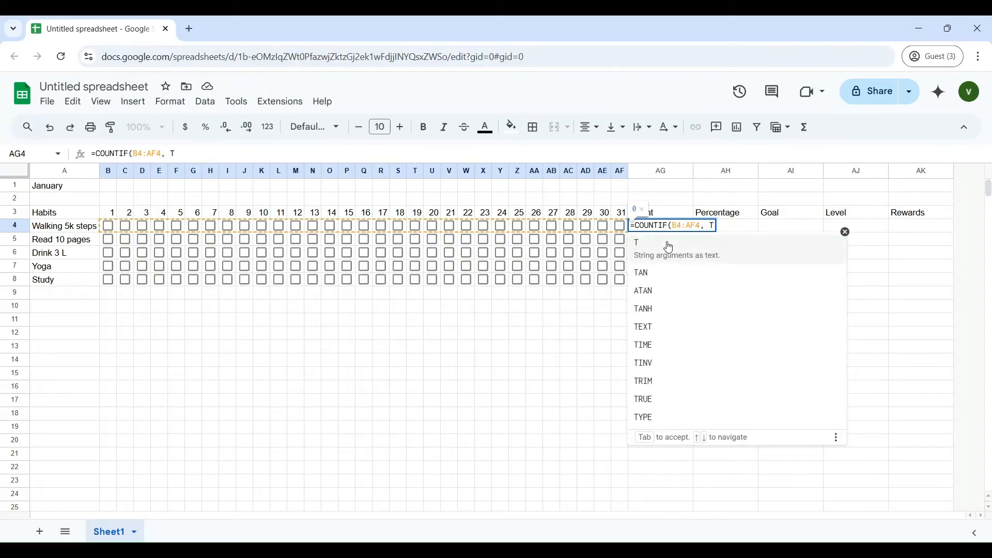
text(rue)
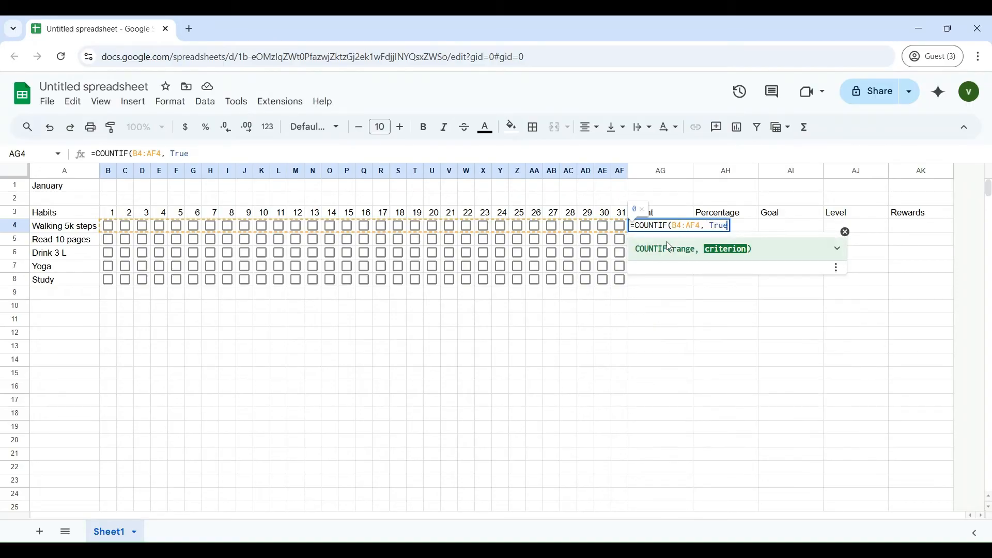
text())
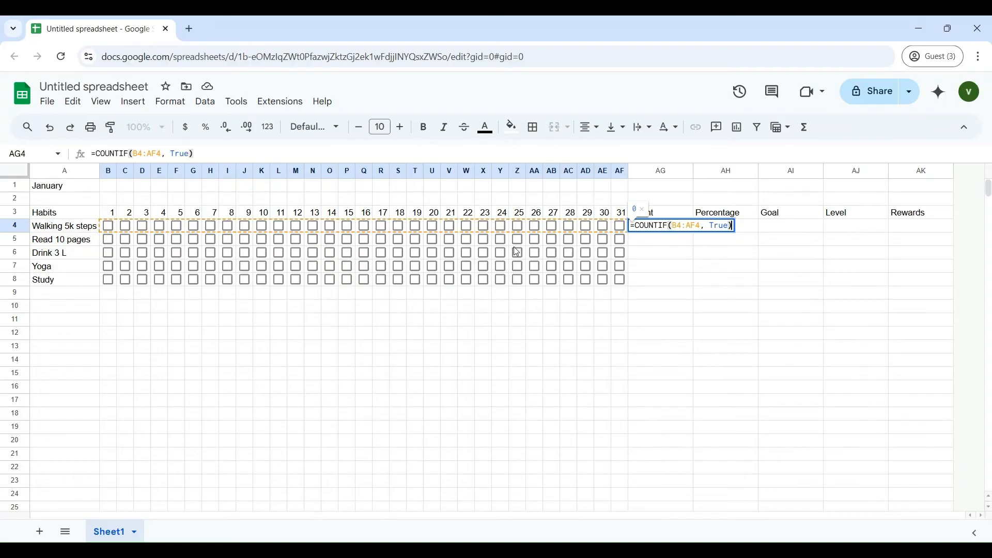
key(Return)
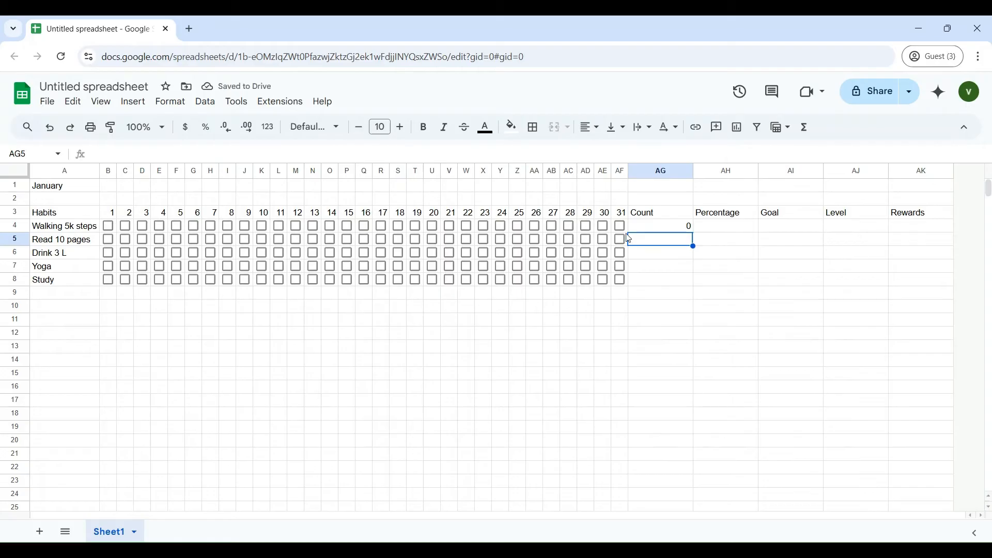
- Test the count formula by ticking and clearing the "Walking 5k steps" checkboxes for days 4 and 6
click(159, 226)
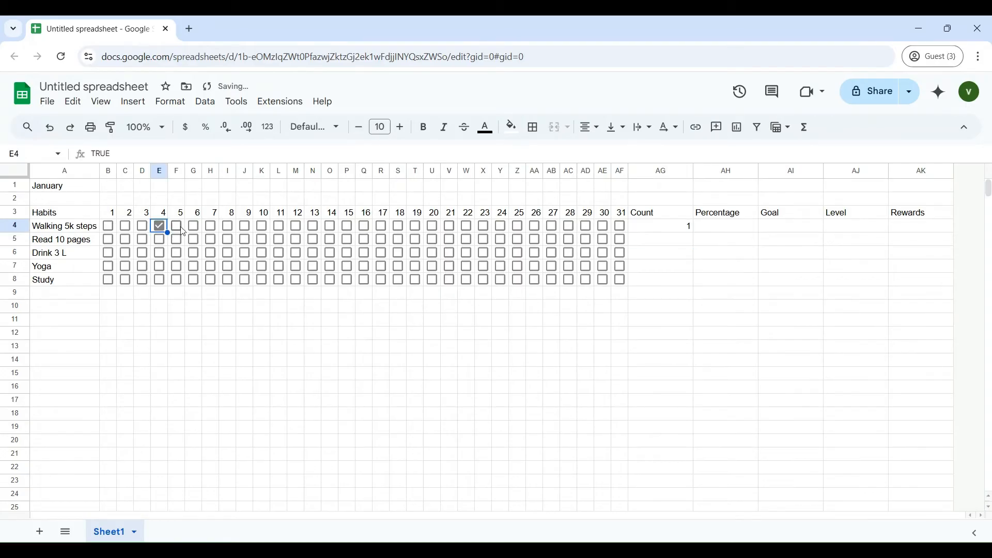
click(194, 226)
click(160, 226)
click(194, 226)
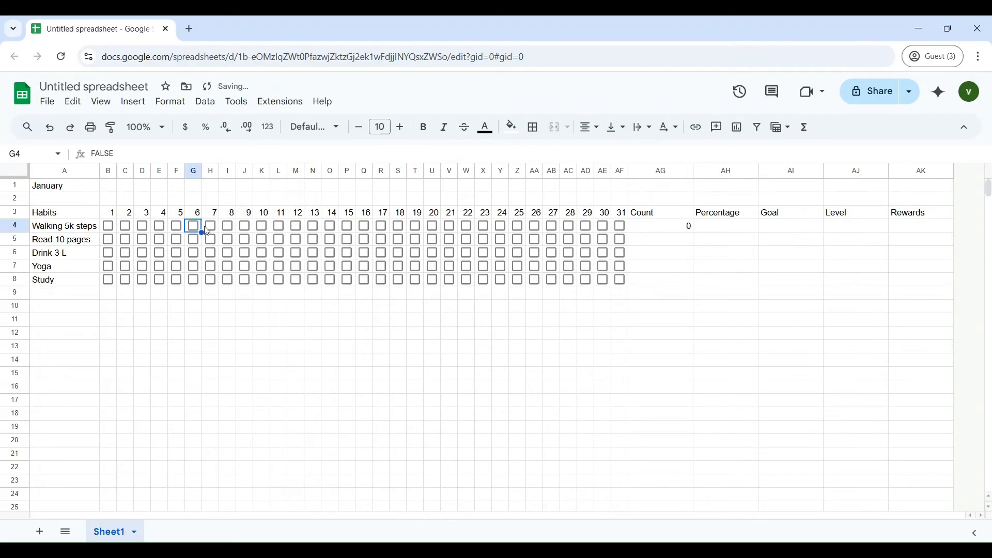
- Copy the Count formula from AG4 down through AG8 for the remaining habits
click(671, 231)
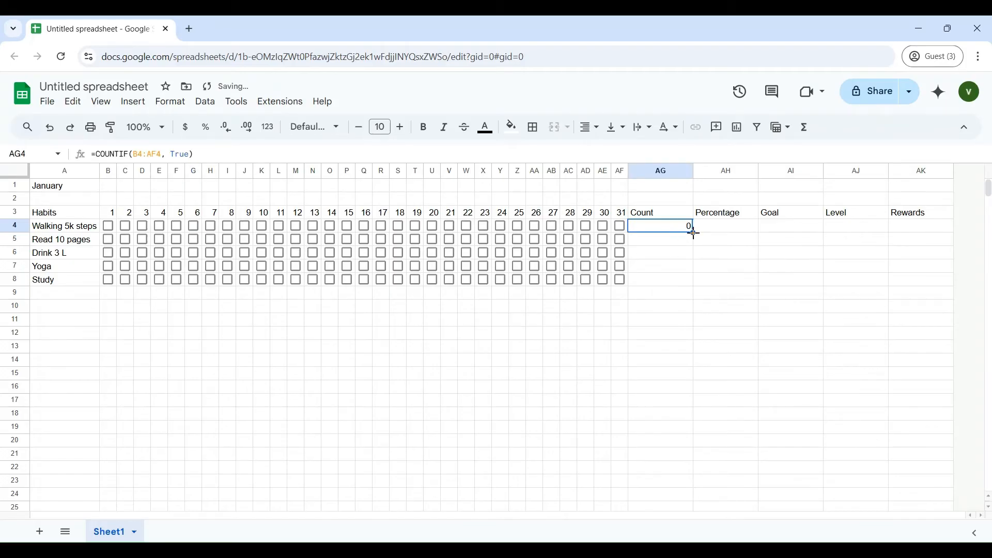
drag(693, 233, 697, 282)
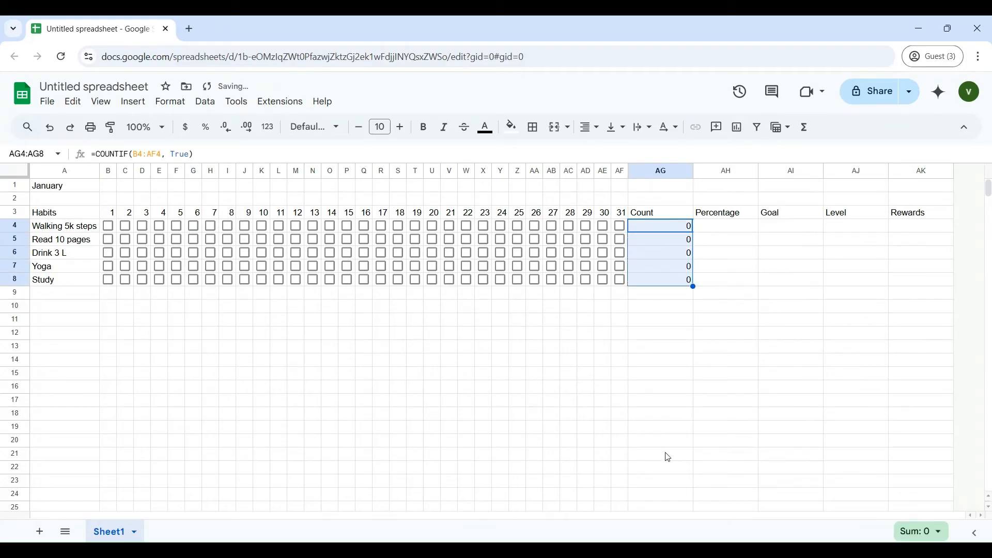
click(729, 347)
- Start the Percentage formula in AH4 with =COUNTIF(B4:AF4, True)
click(724, 230)
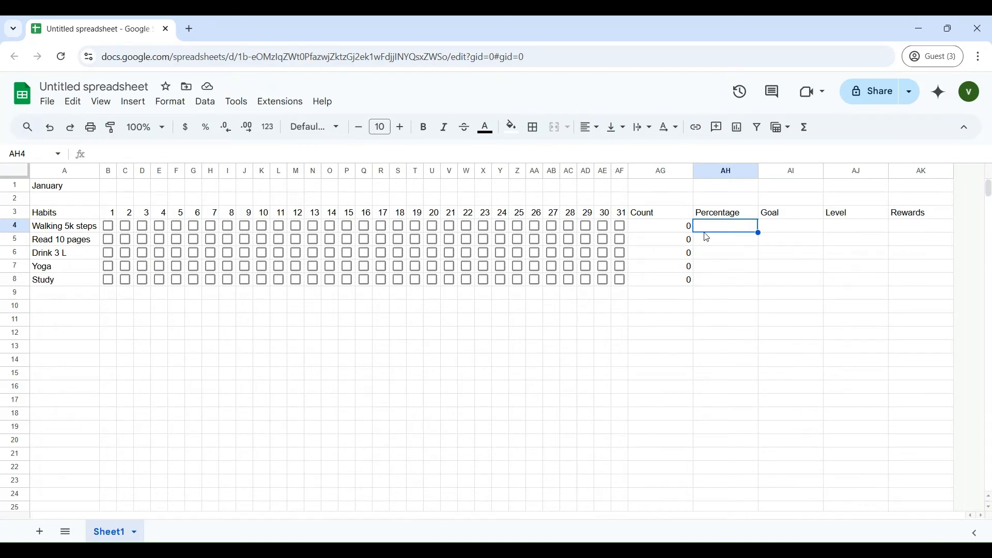
text(=)
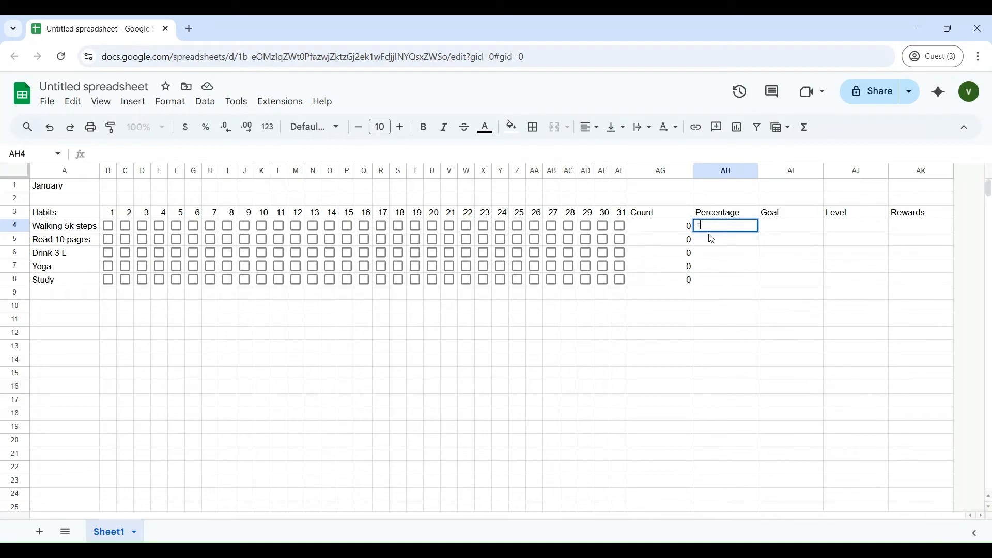
click(667, 235)
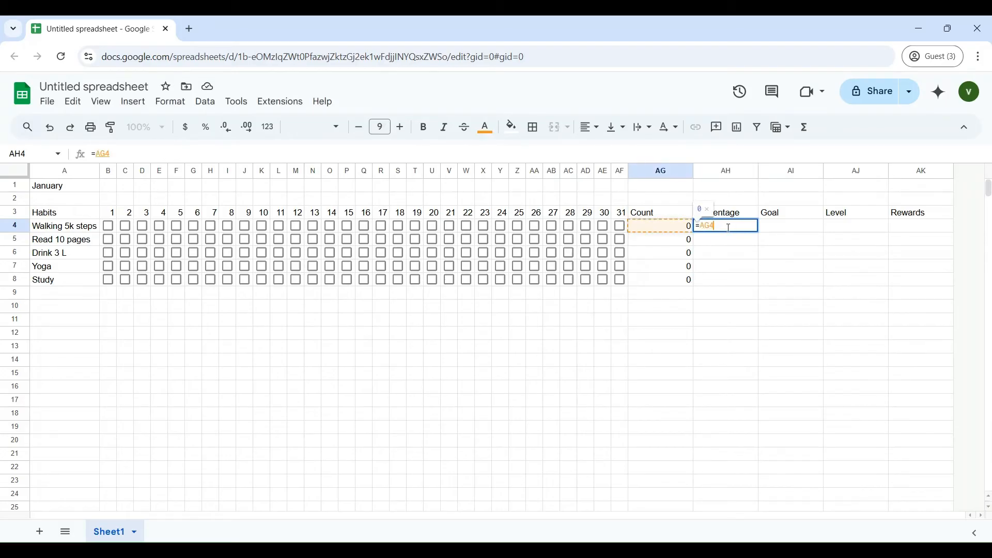
drag(704, 226, 731, 227)
text(cou)
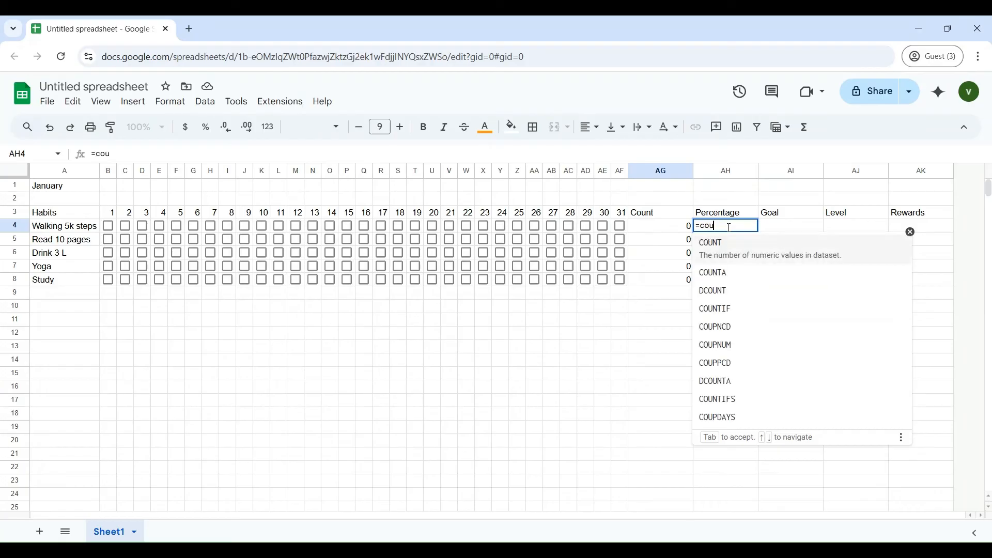
click(729, 299)
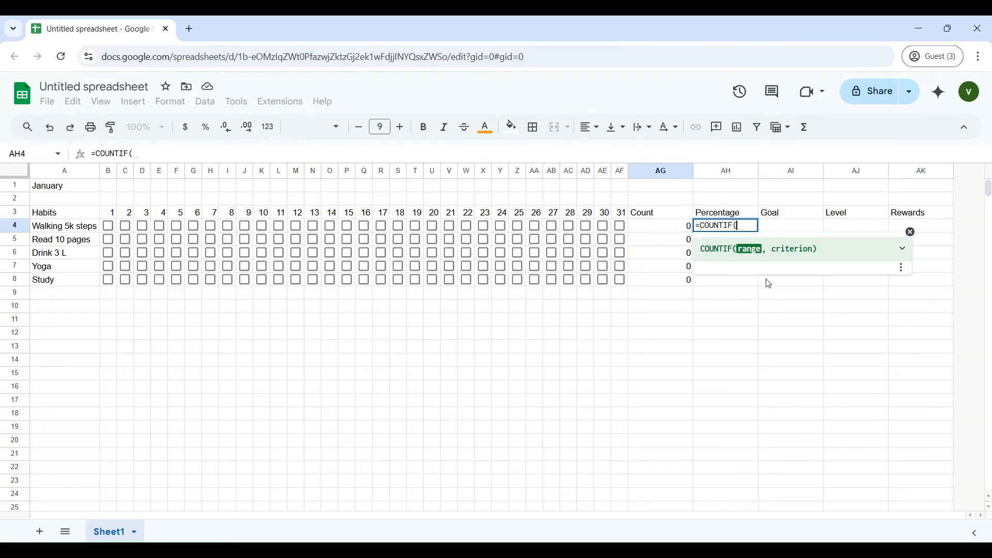
drag(109, 227, 623, 232)
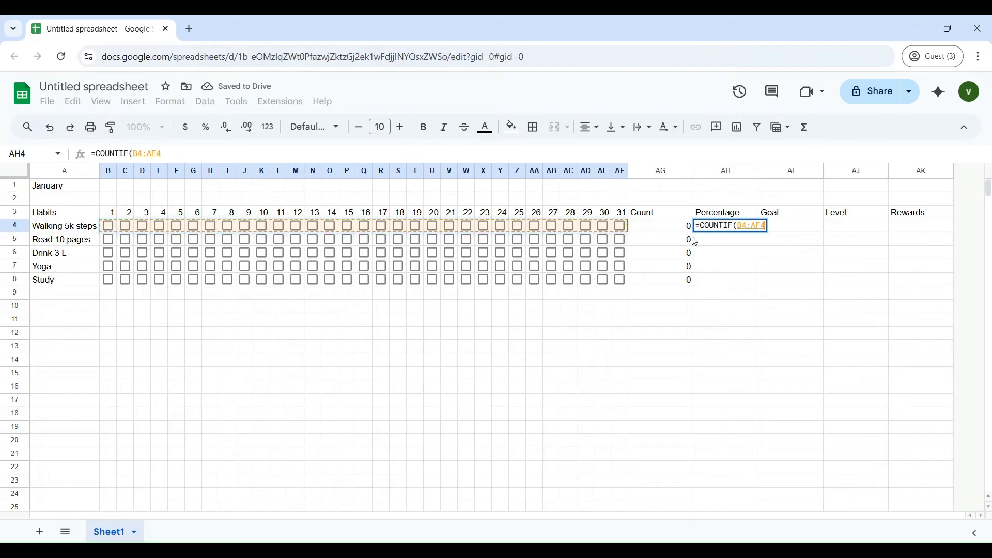
text(,)
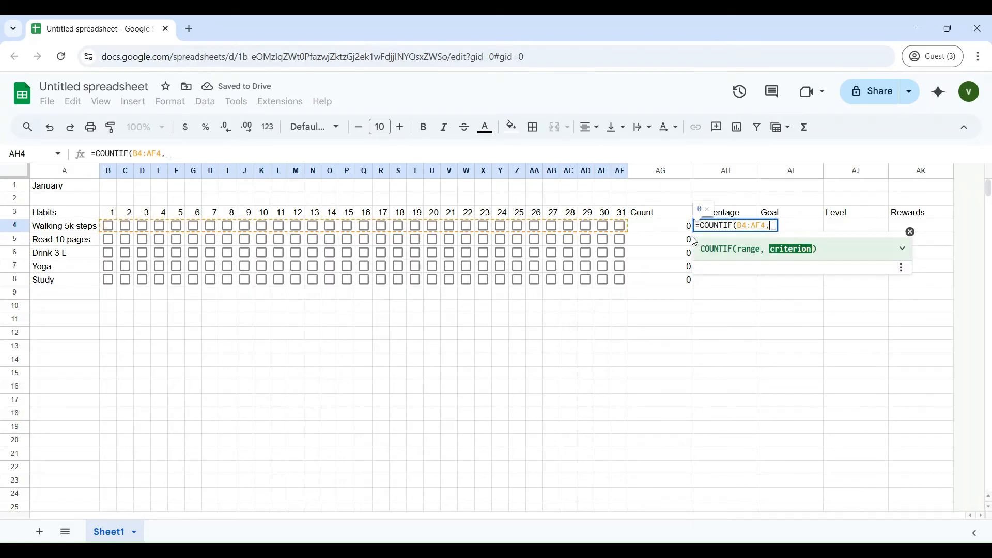
text( True))
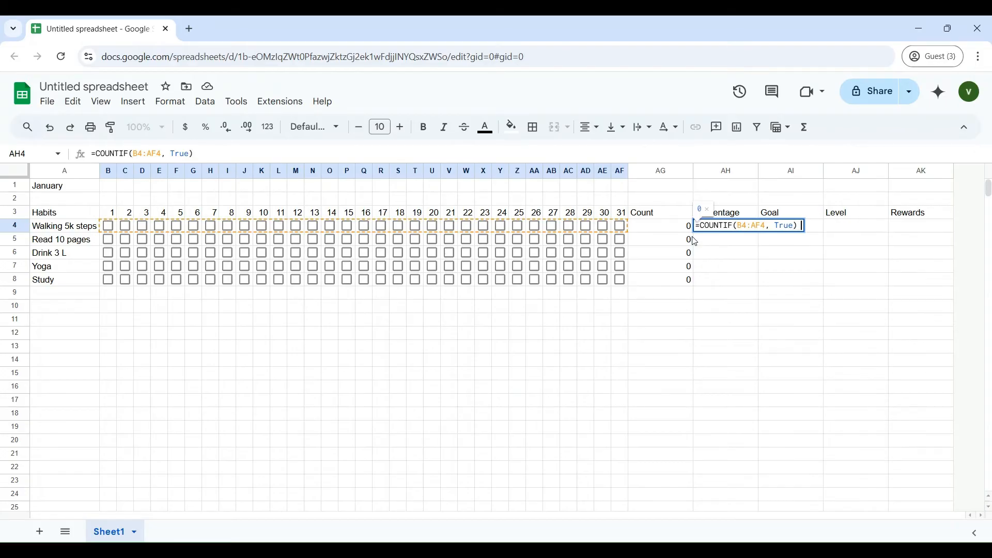
- Complete the AH4 formula by dividing the ticked-day count by COUNTA(B4:AF4)
text(/)
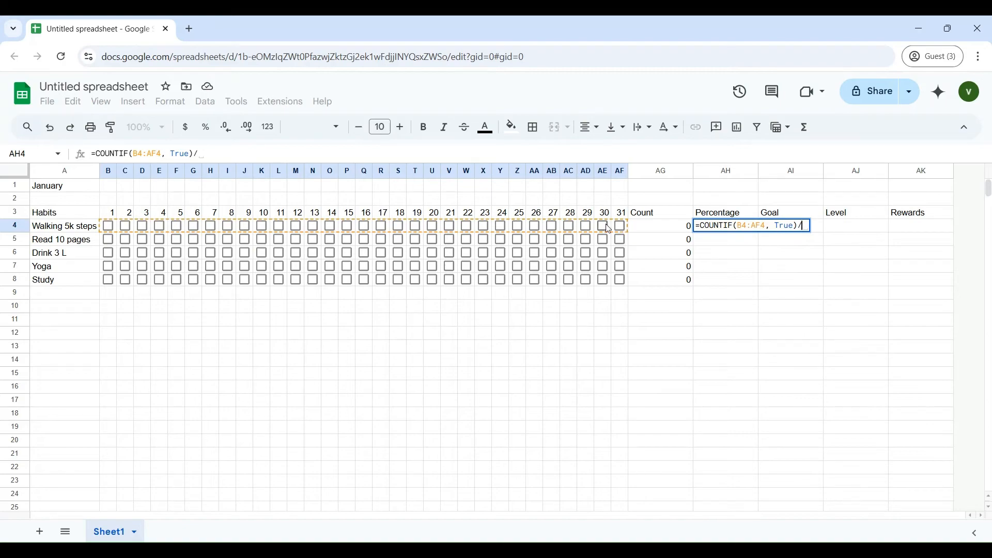
text(count)
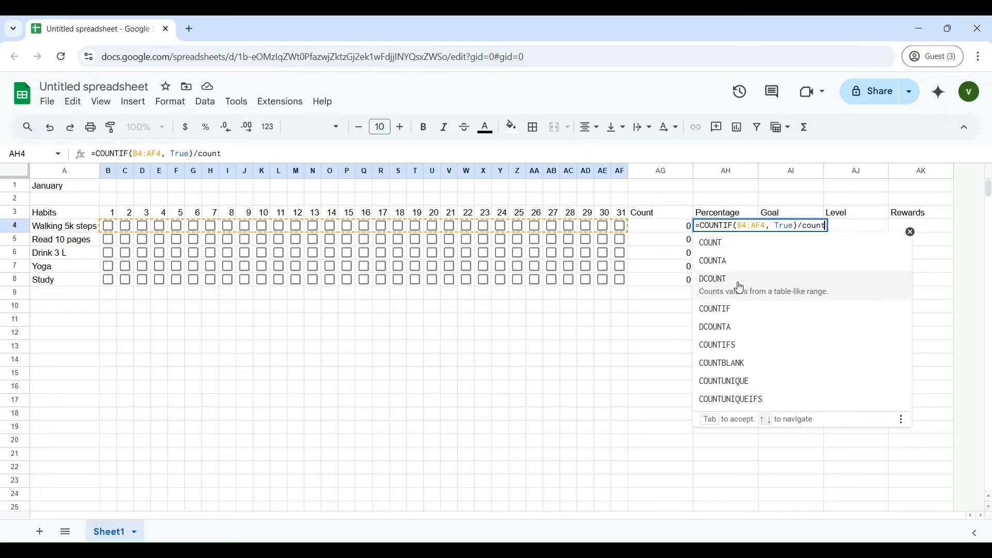
click(743, 266)
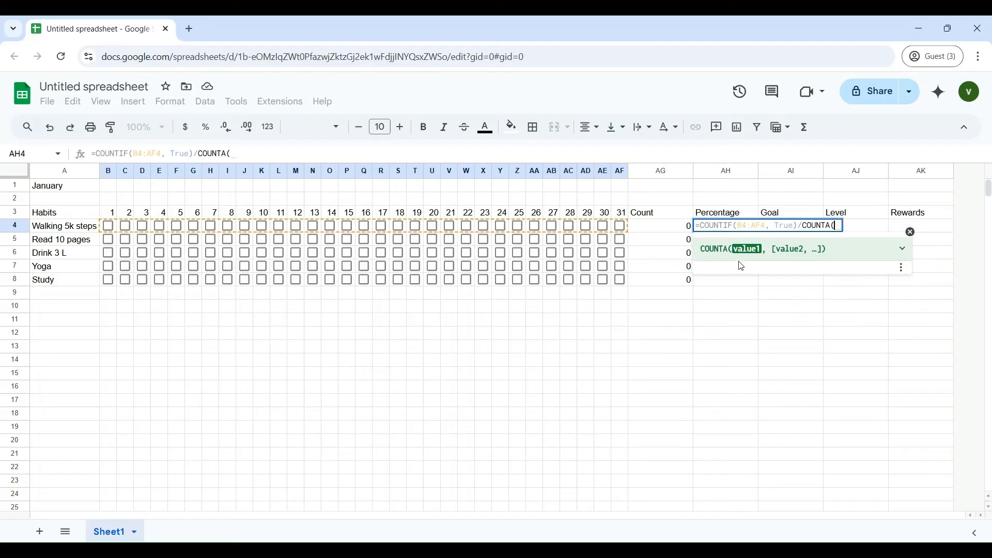
drag(109, 230, 624, 228)
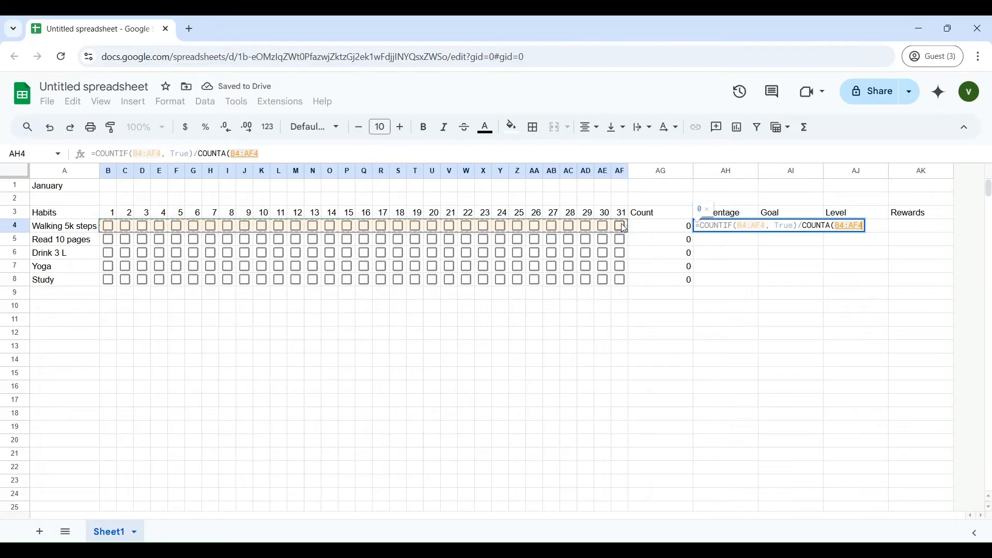
text())
key(Return)
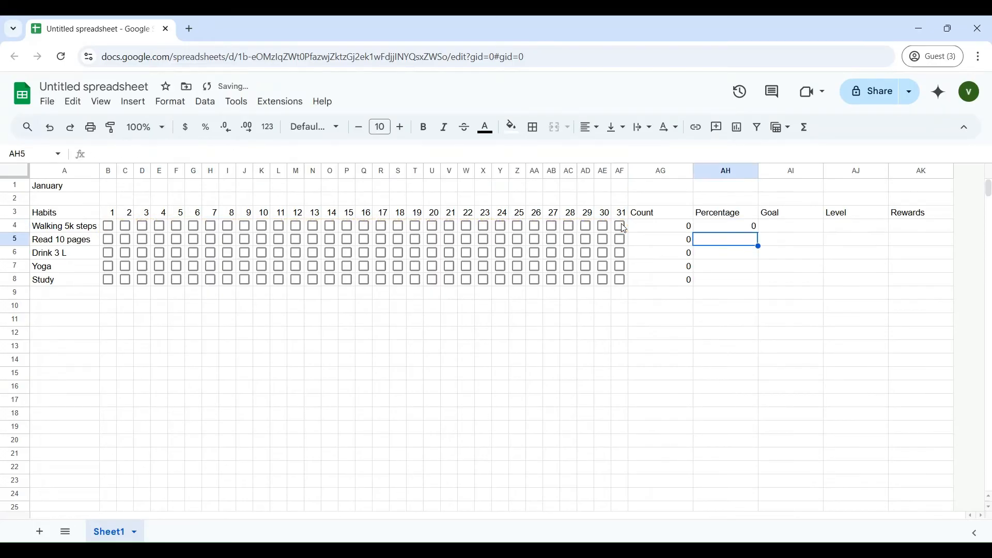
- Tick the "Walking 5k steps" checkboxes for days 21 and 22 to test the percentage formula
click(740, 228)
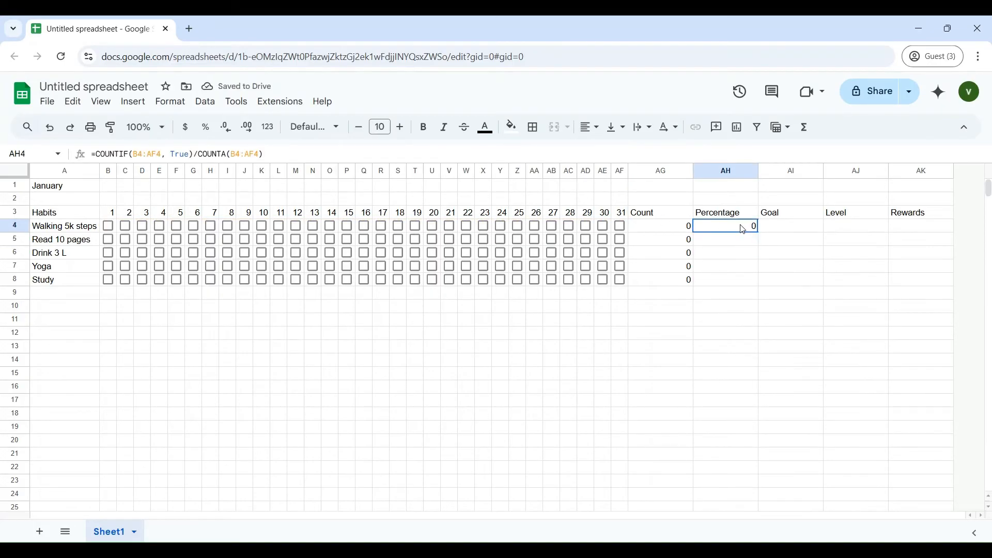
click(468, 227)
click(450, 227)
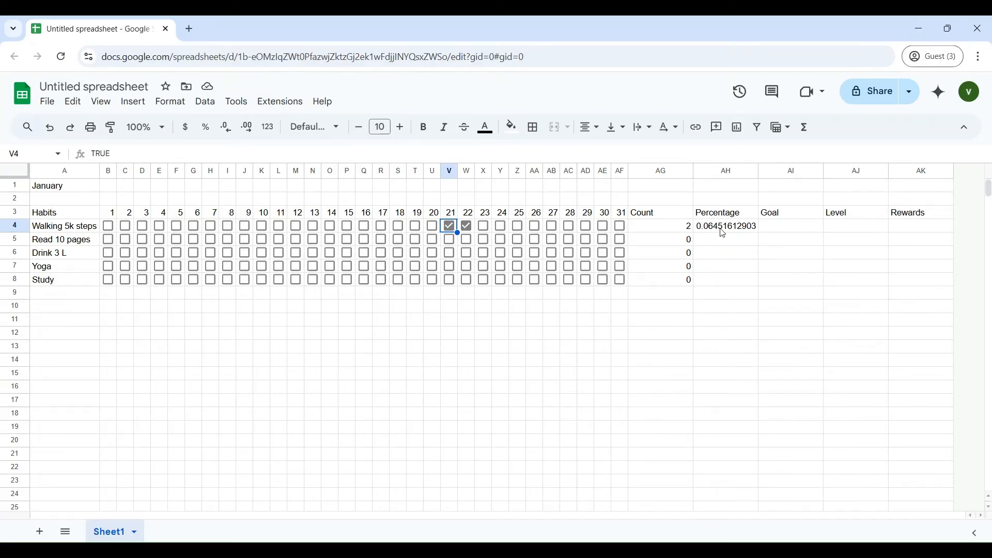
- Format AH4 as a percentage and copy its formula down through AH8
click(725, 232)
click(205, 127)
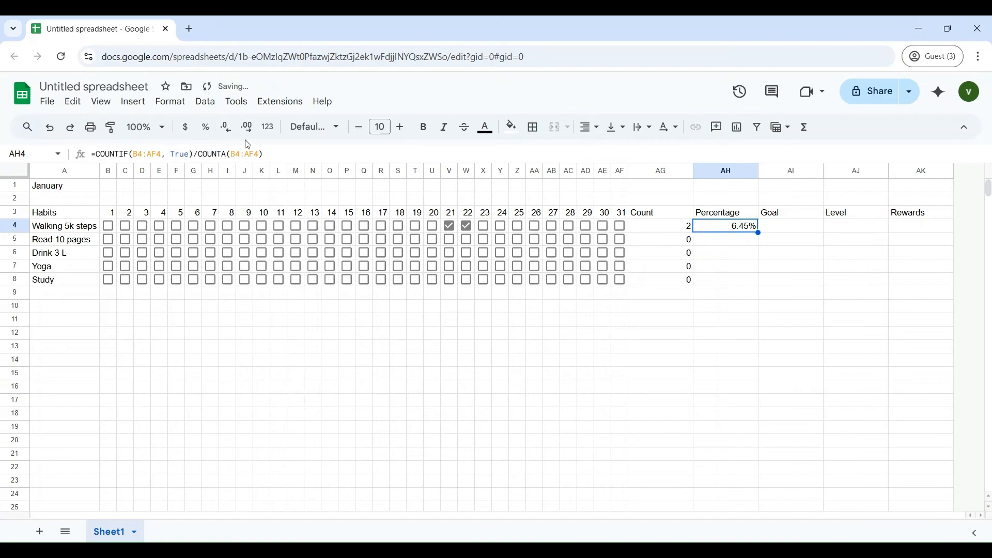
drag(759, 233, 762, 279)
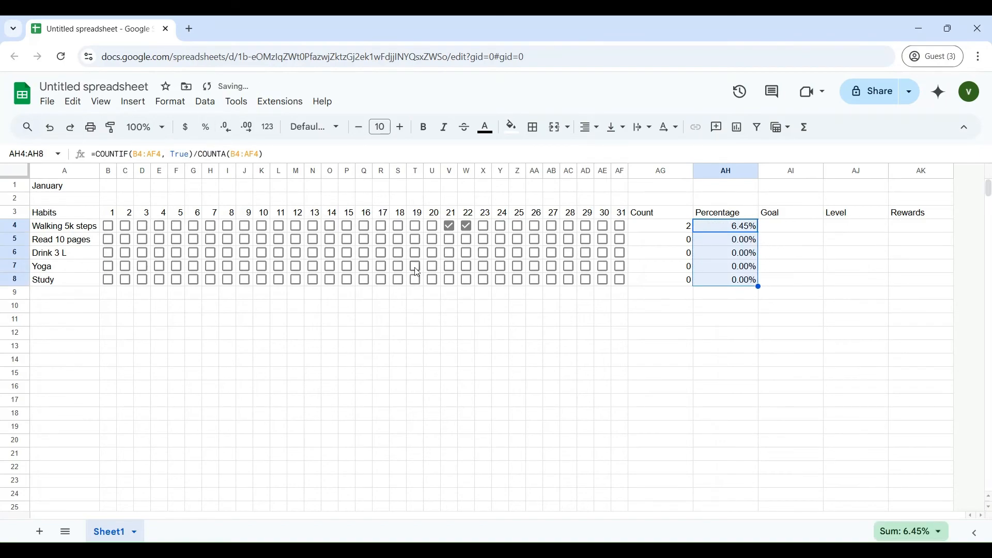
- Tick the "Drink 3 L" checkboxes for days 9, 11, 14 and 17
click(245, 253)
click(279, 253)
click(330, 253)
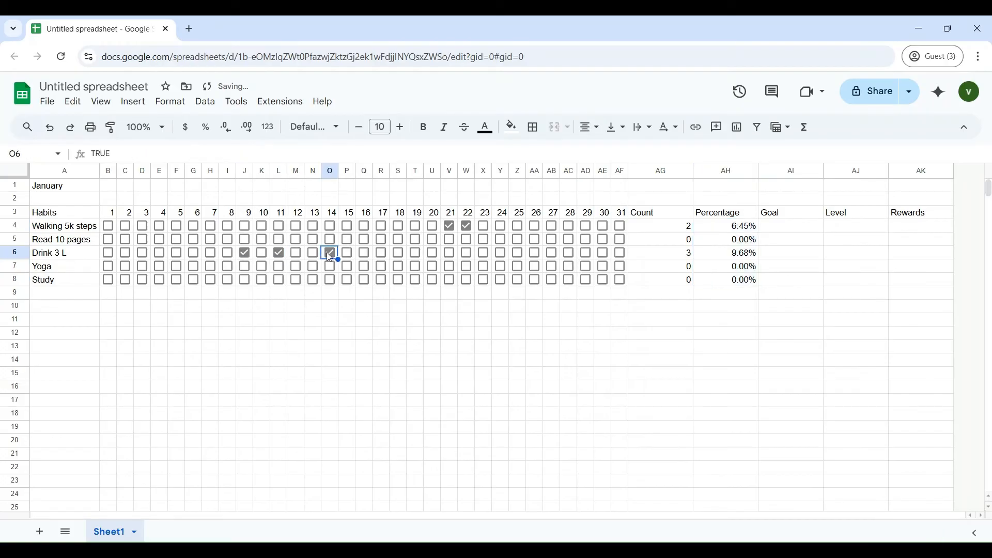
click(406, 252)
click(381, 253)
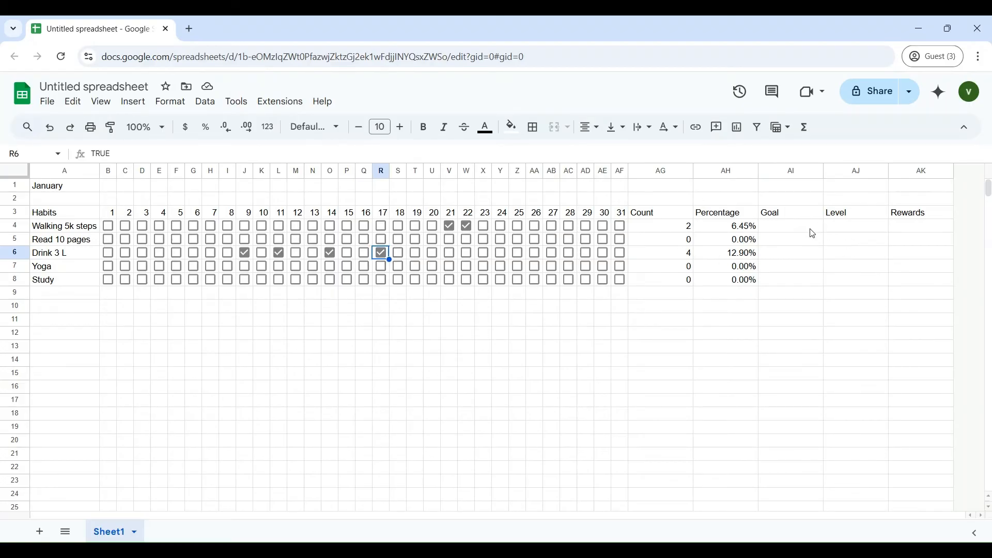
- Enter 75 as the "Walking 5k steps" goal in AI4 and apply the percent format
click(786, 231)
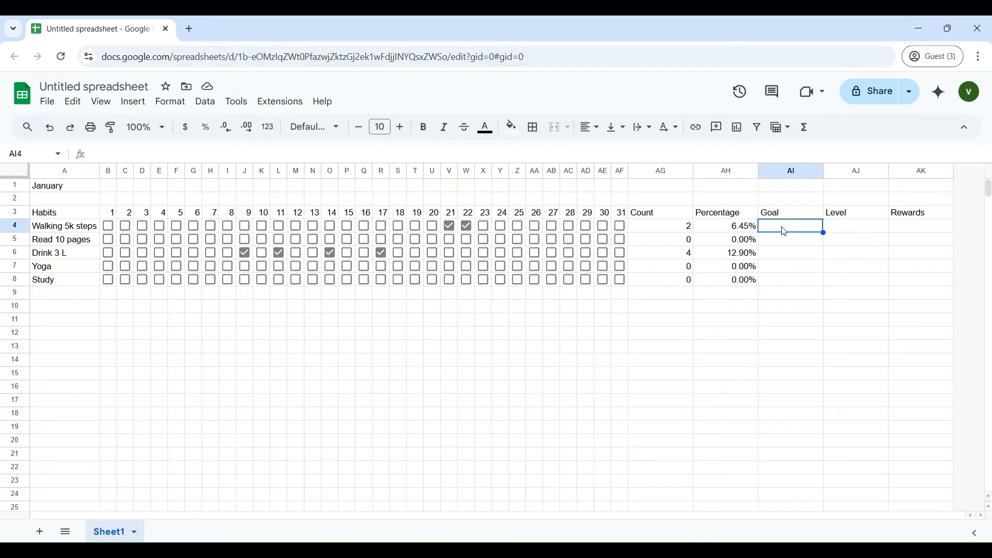
text(7)
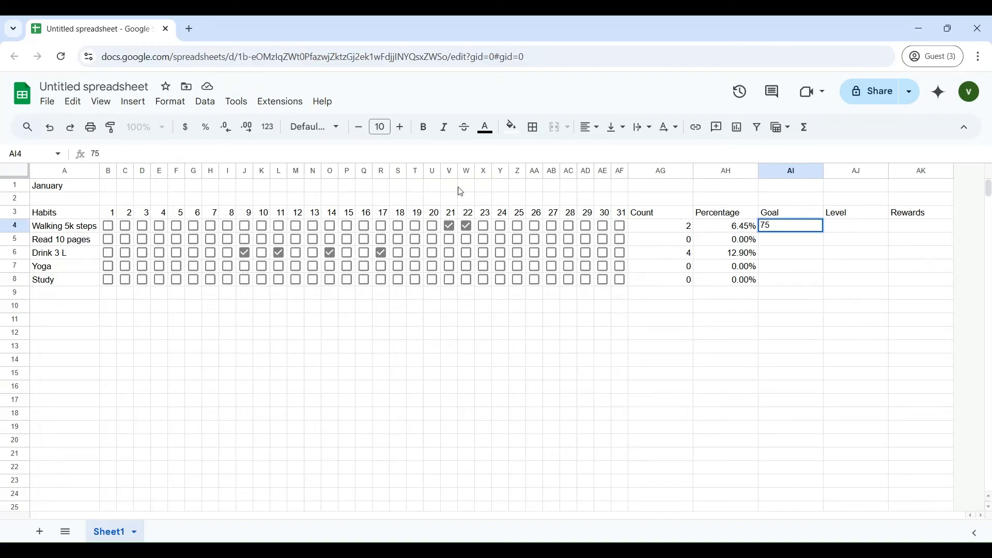
text(5)
click(206, 127)
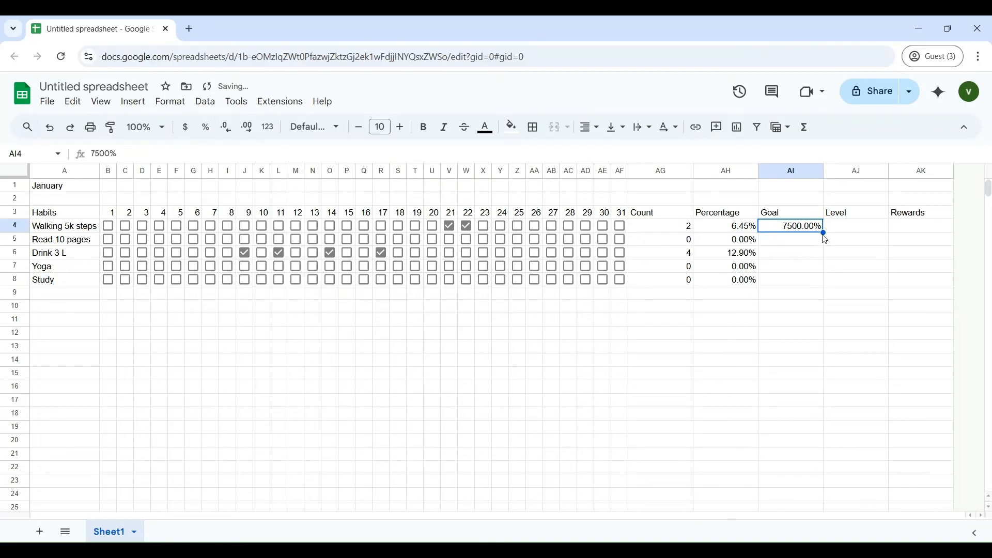
- Correct the "Walking 5k steps" goal in AI4 to 75% and copy it down through AI8
double_click(809, 237)
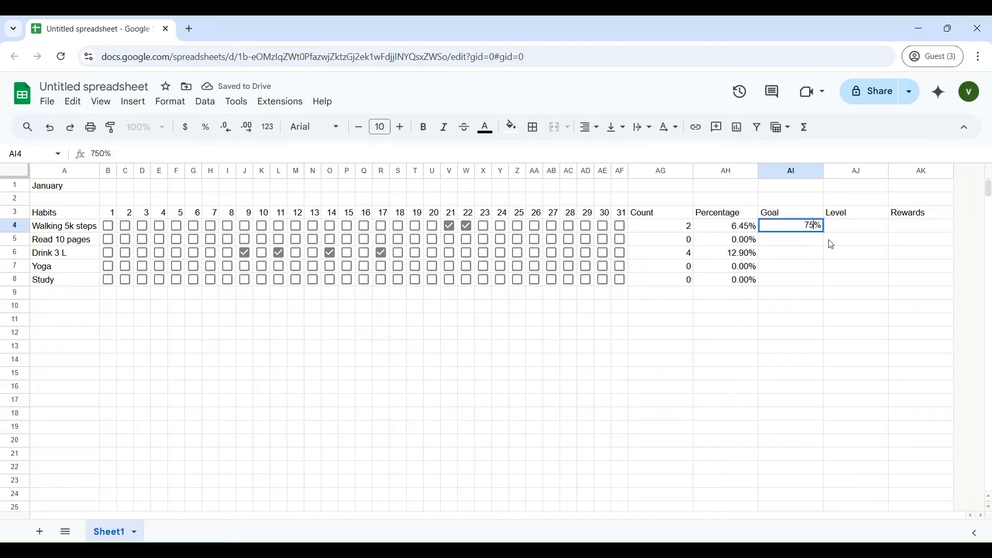
click(805, 269)
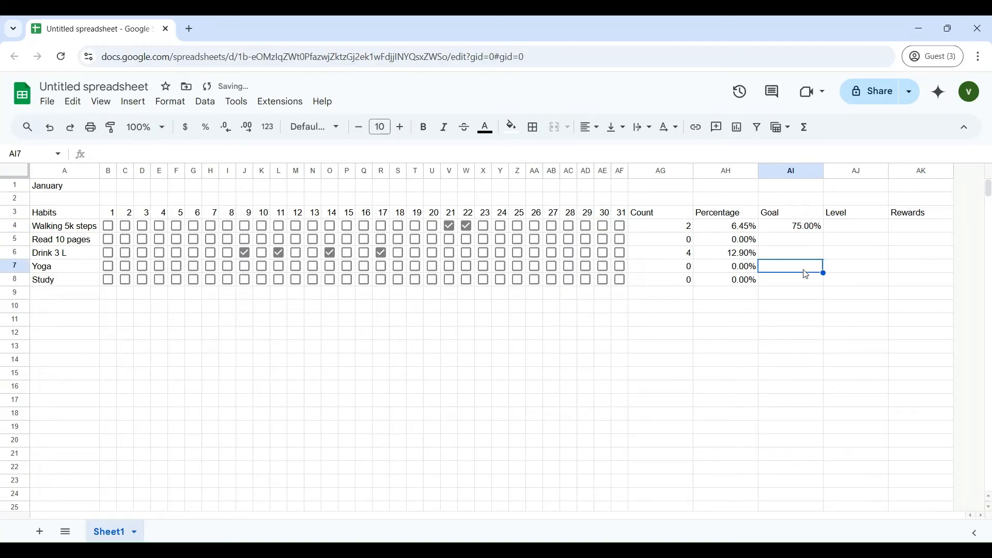
click(814, 231)
drag(826, 234, 825, 284)
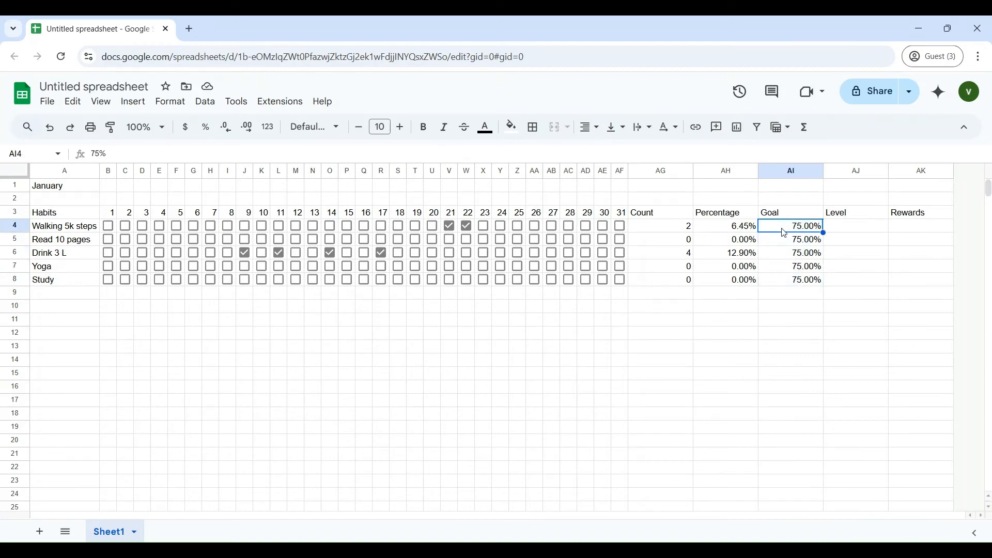
click(783, 246)
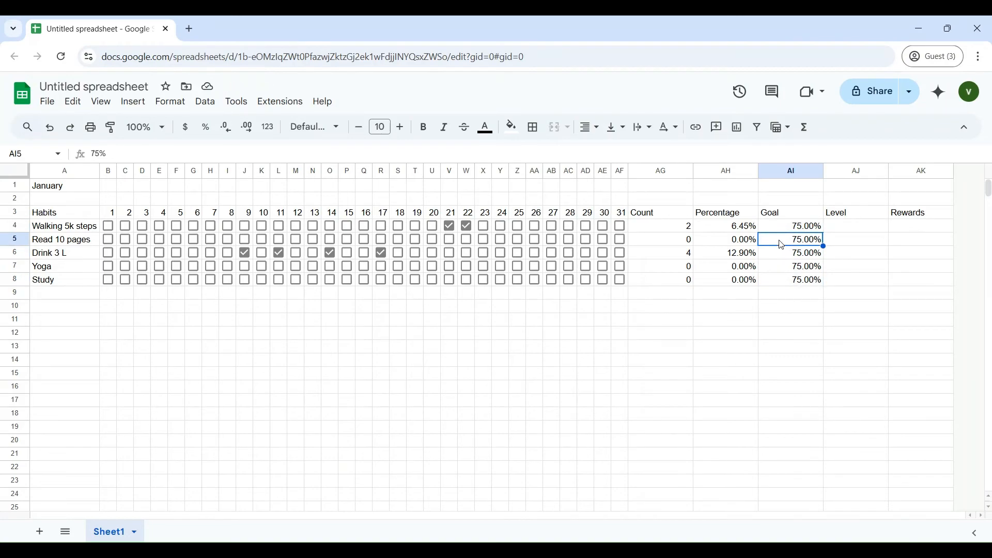
- Begin a SPARKLINE formula in the "Walking 5k steps" Level cell, AJ4
click(855, 231)
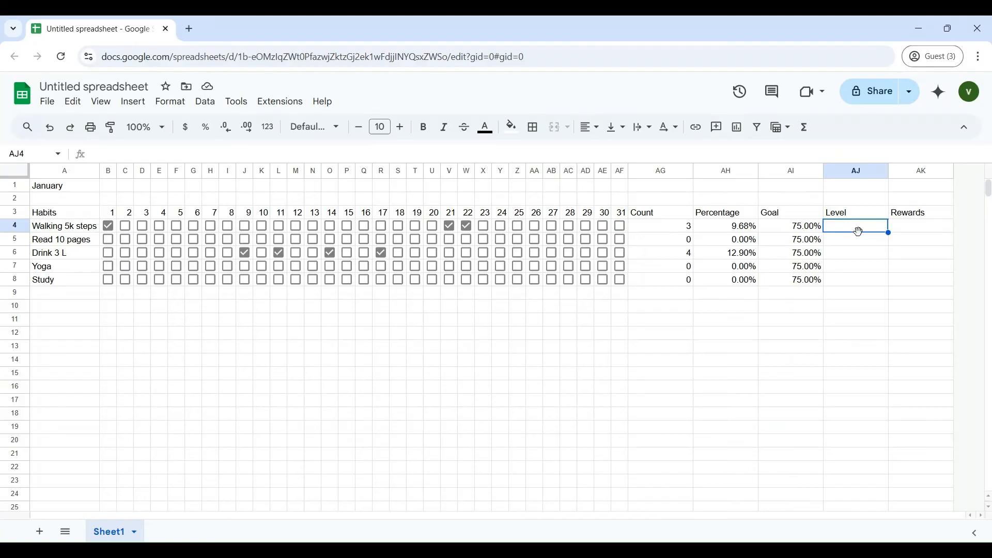
text(=s[po)
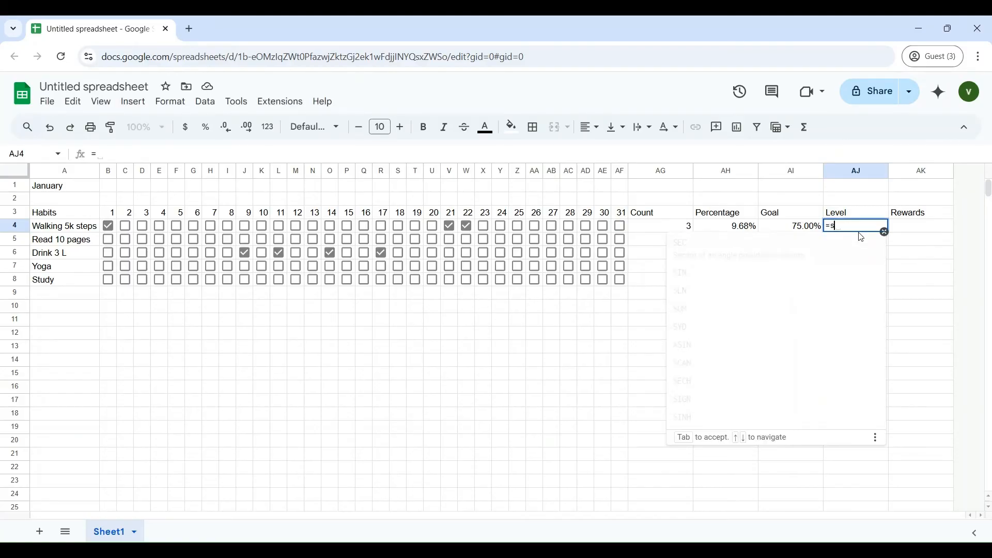
key(BackSpace)
key(BackSpace)
key(BackSpace)
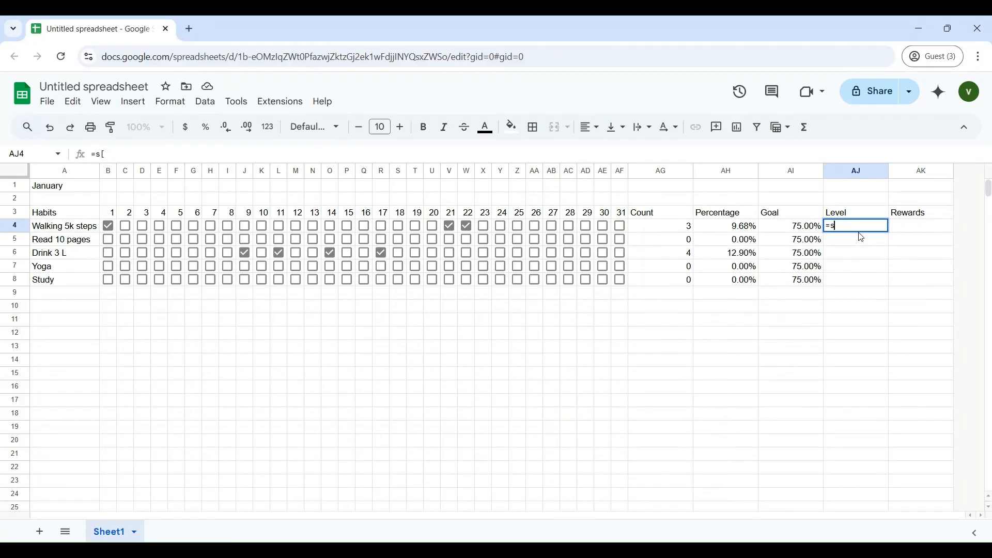
text(po)
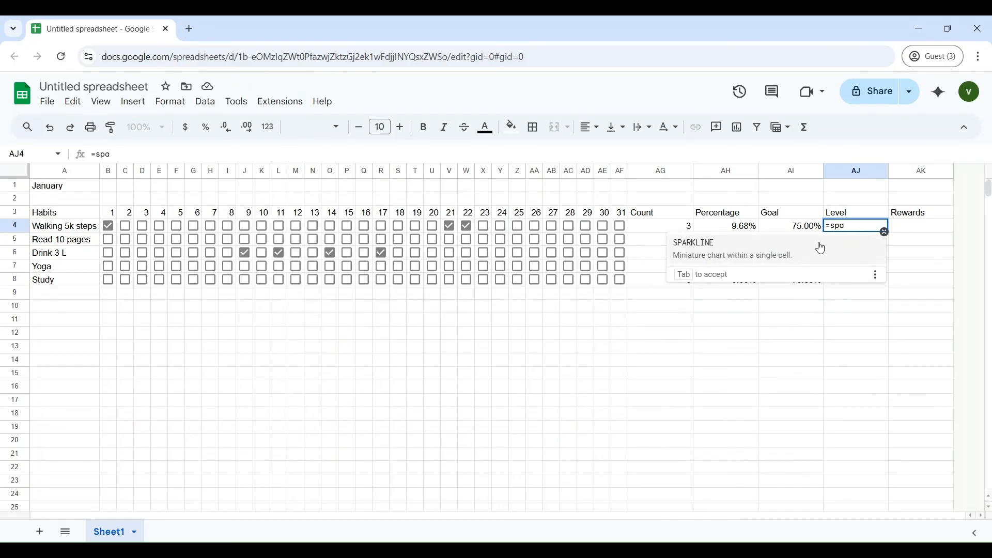
key(Tab)
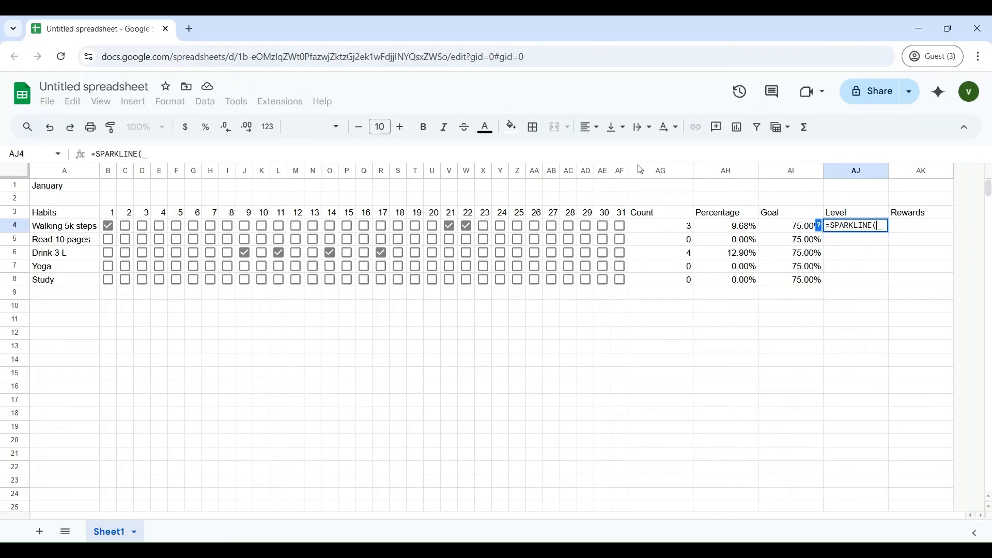
- Replace the started function text with the help example SPARKLINE(A2:E2, {"charttype","bar";"max",50}), keeping the leading equals sign
click(823, 231)
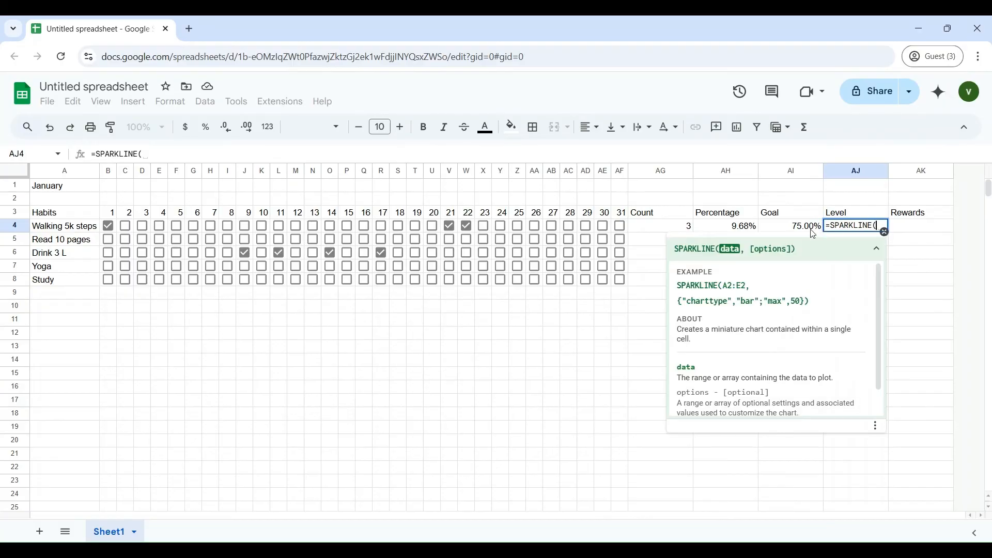
drag(810, 302, 680, 288)
key(ctrl+c)
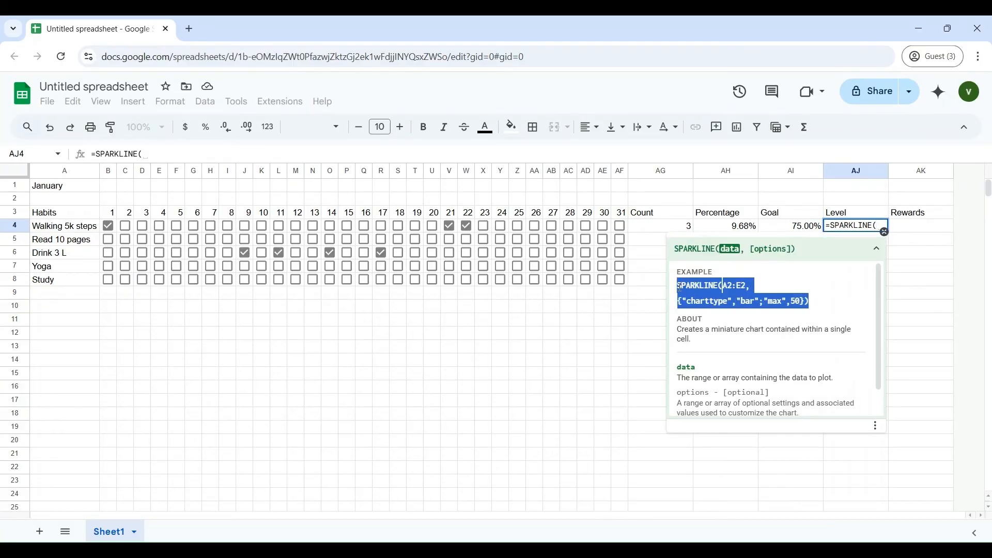
click(180, 153)
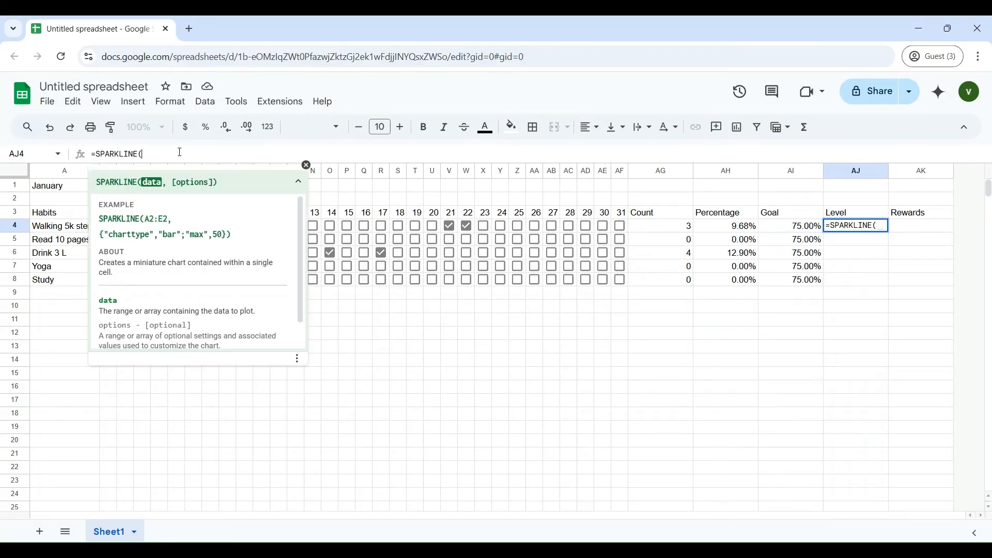
drag(145, 154, 98, 155)
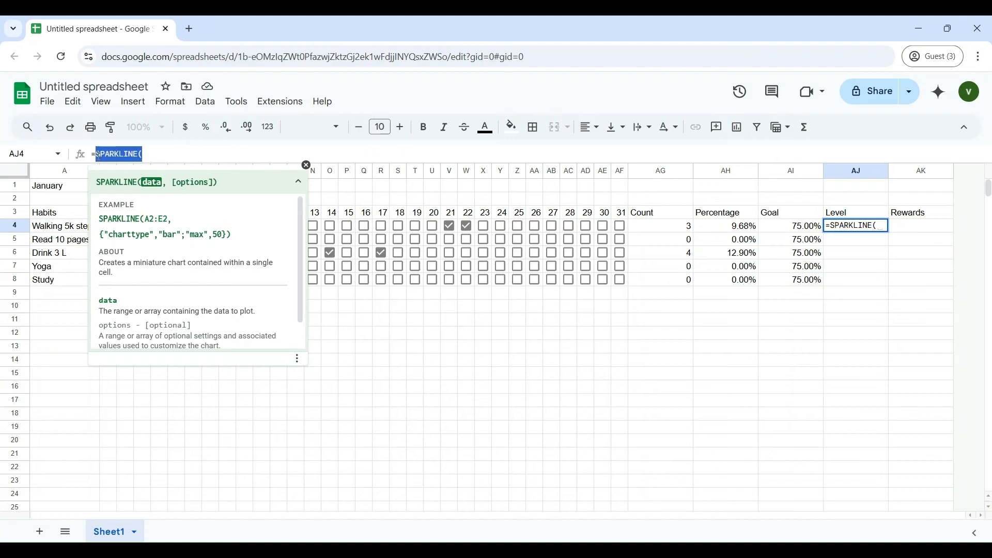
key(ctrl+v)
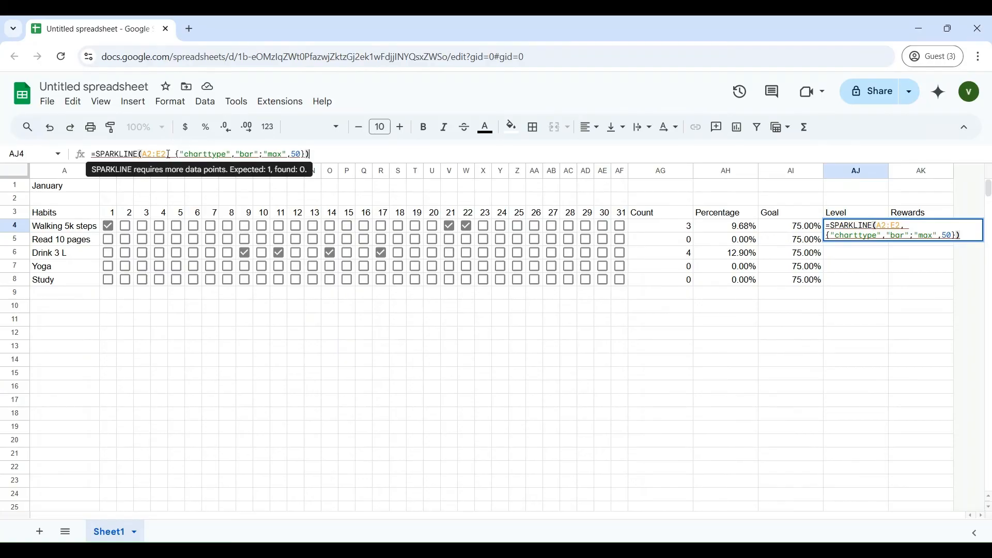
- Replace the sparkline's A2:E2 data range with the "Walking 5k steps" count cell AG4
drag(166, 155, 145, 154)
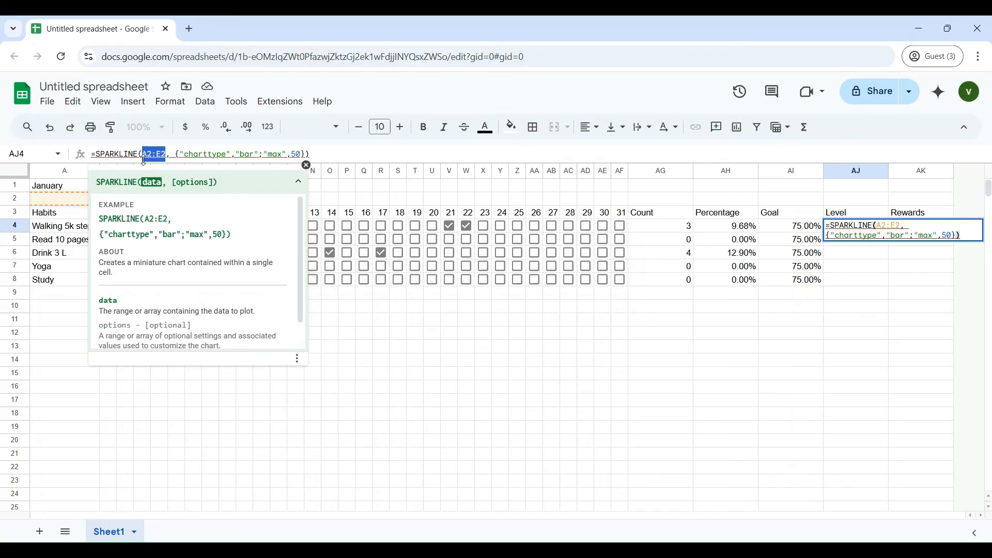
key(BackSpace)
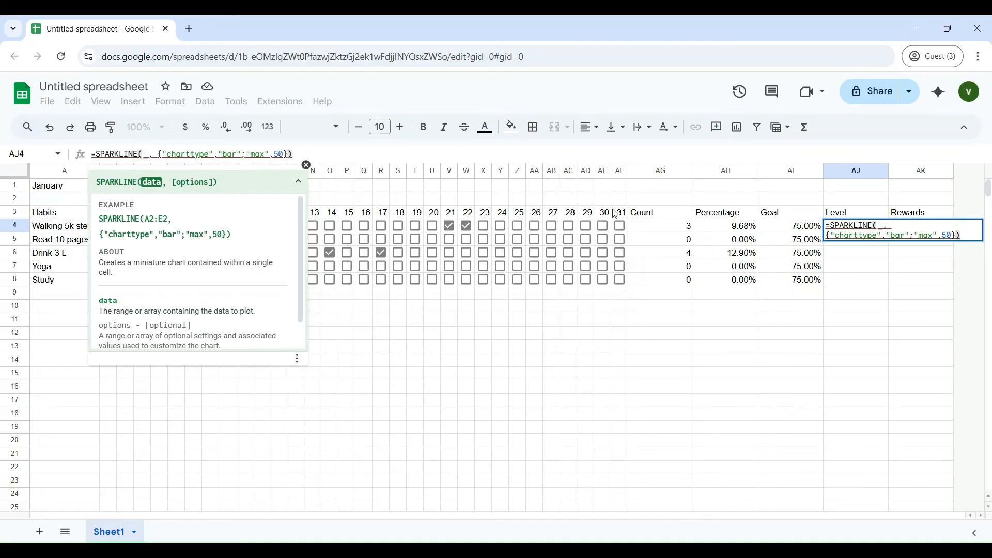
click(674, 228)
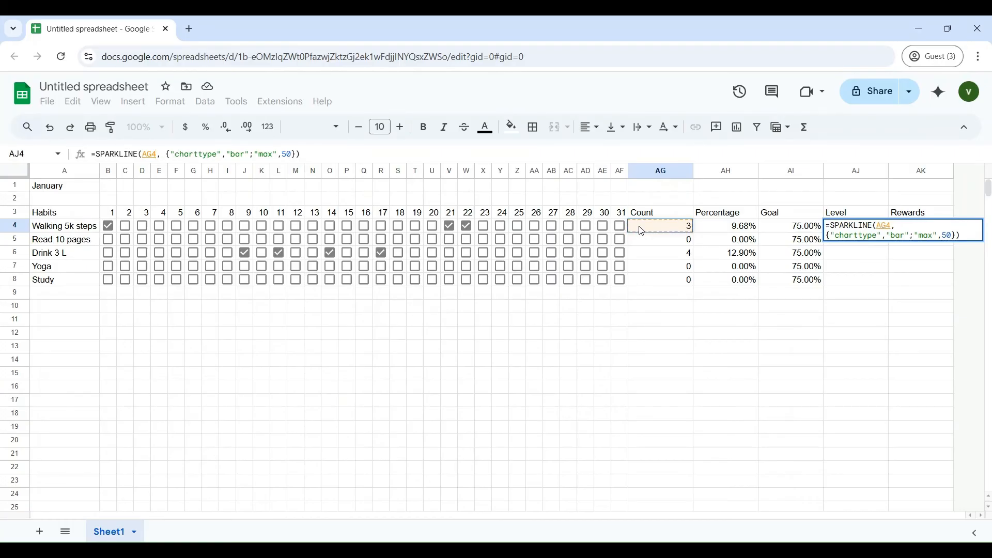
- Replace the sparkline's maximum of 50 with COUNTA(B4:AF4), covering the "Walking 5k steps" checkboxes
double_click(288, 154)
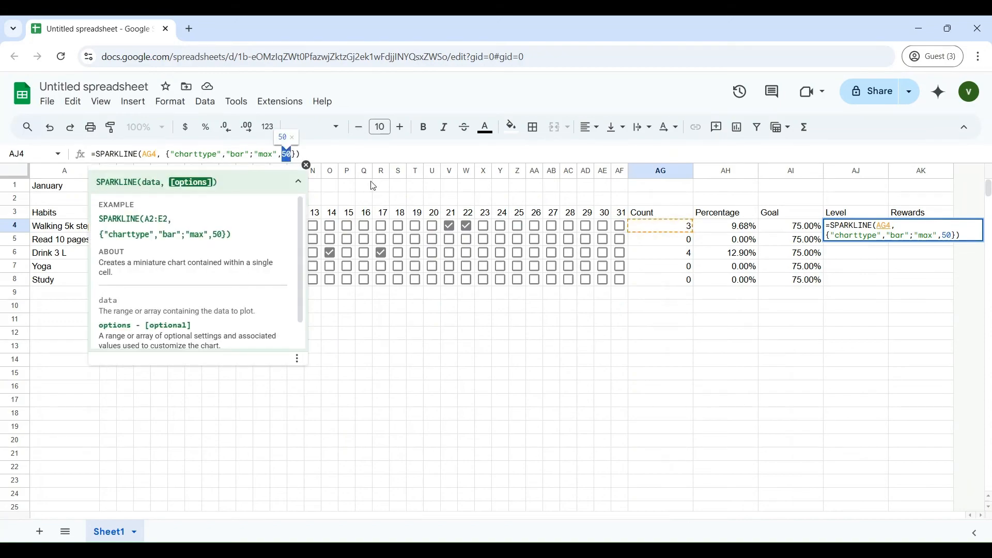
key(BackSpace)
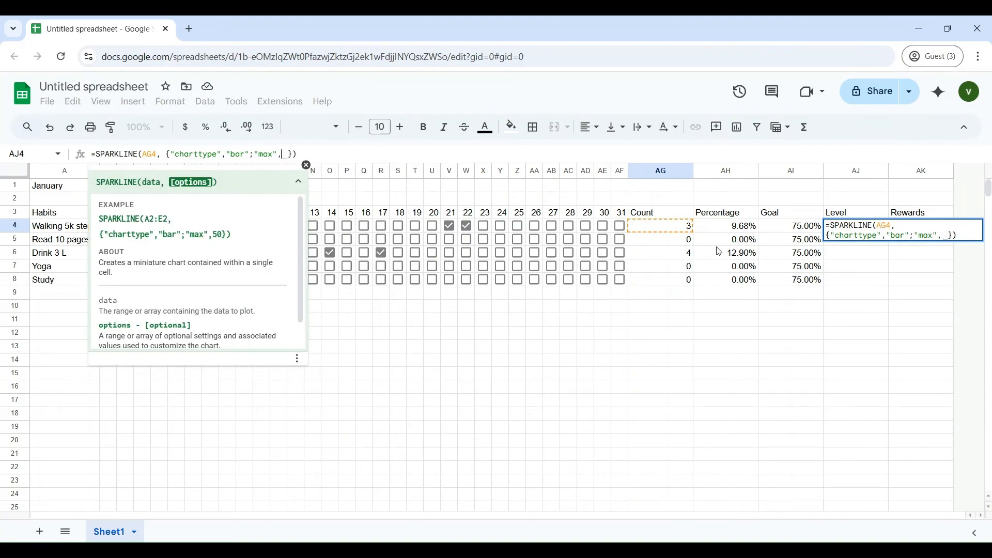
click(307, 166)
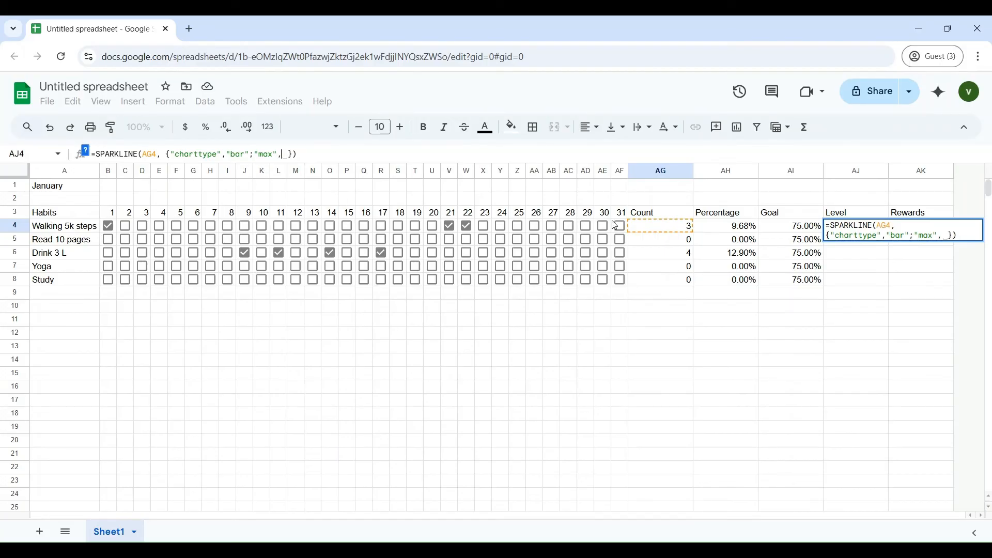
text(co)
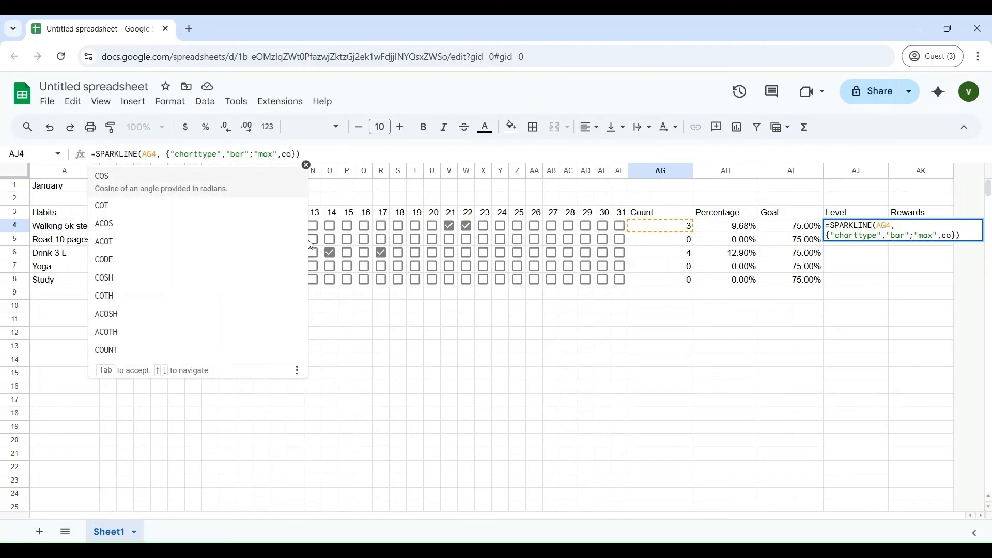
text(u)
click(144, 199)
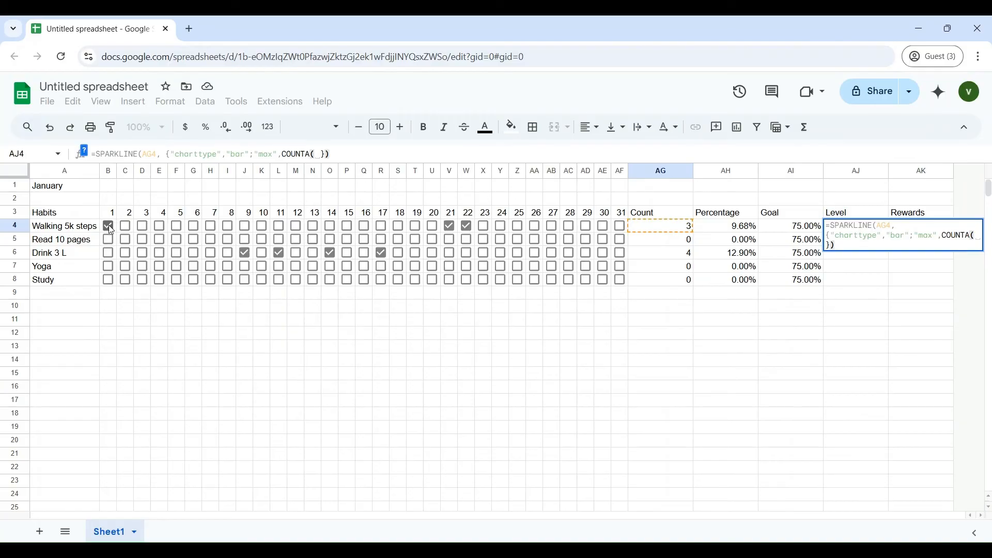
drag(109, 225, 621, 227)
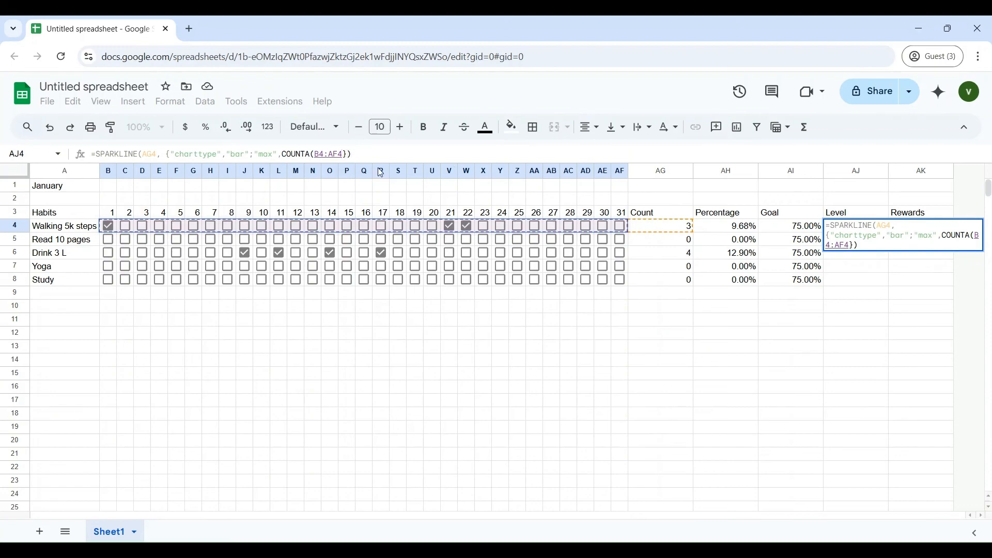
text())
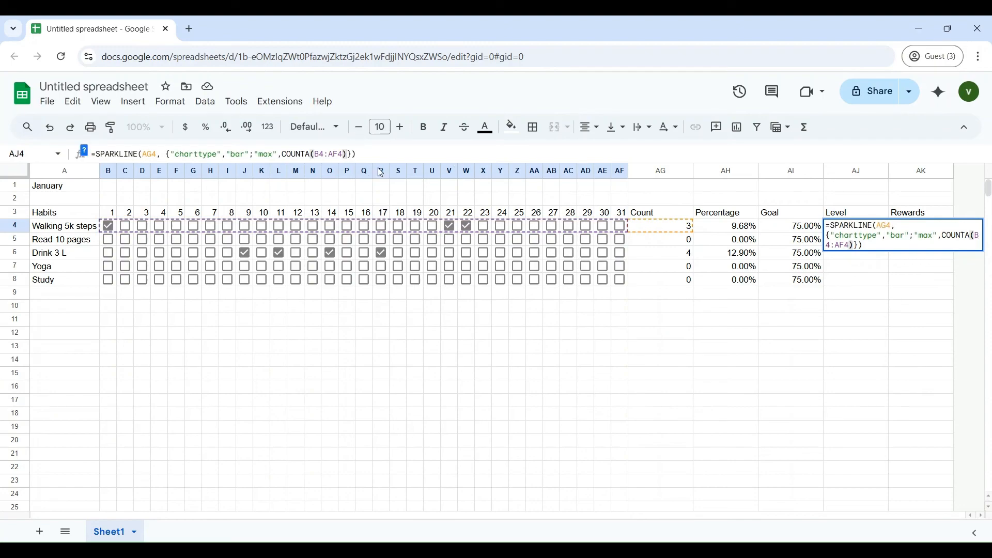
- Add the option ;"color","green" to the AJ4 sparkline and commit the formula
text(;)
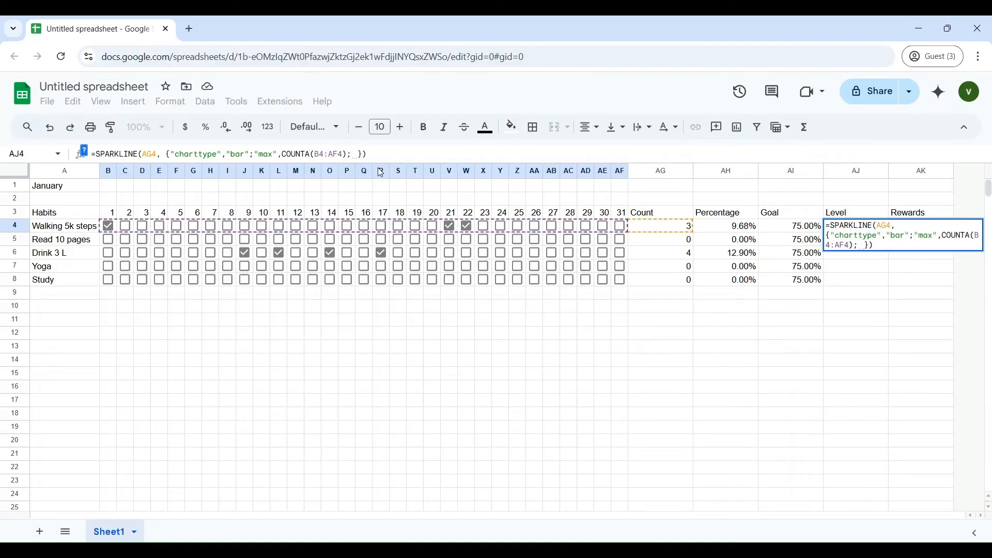
key(BackSpace)
text(")
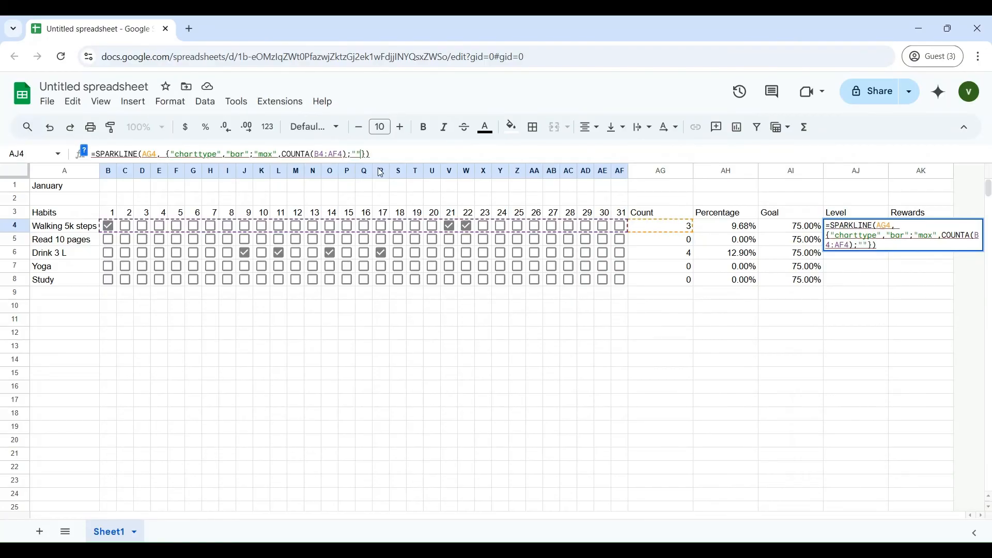
text(coloe)
key(BackSpace)
text(r",")
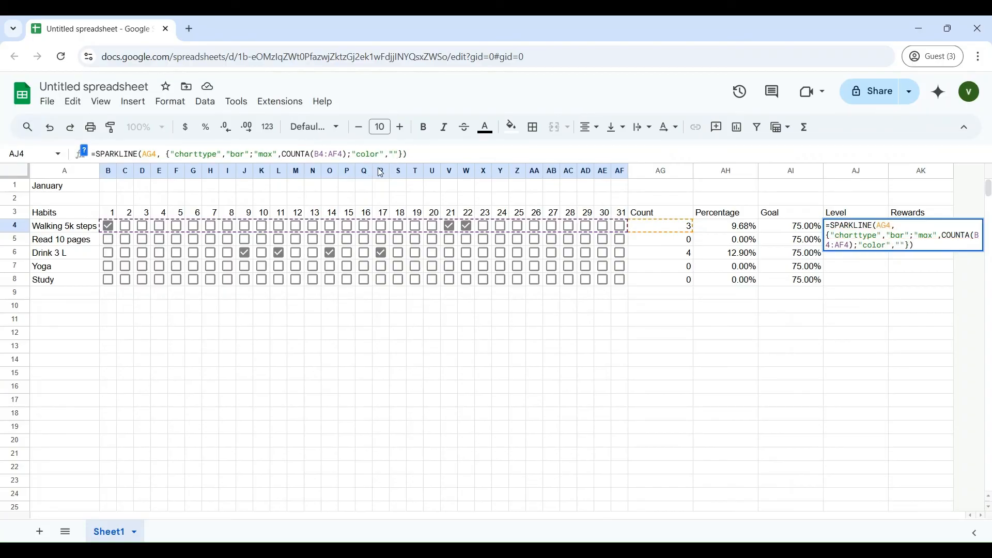
text(green)
key(Return)
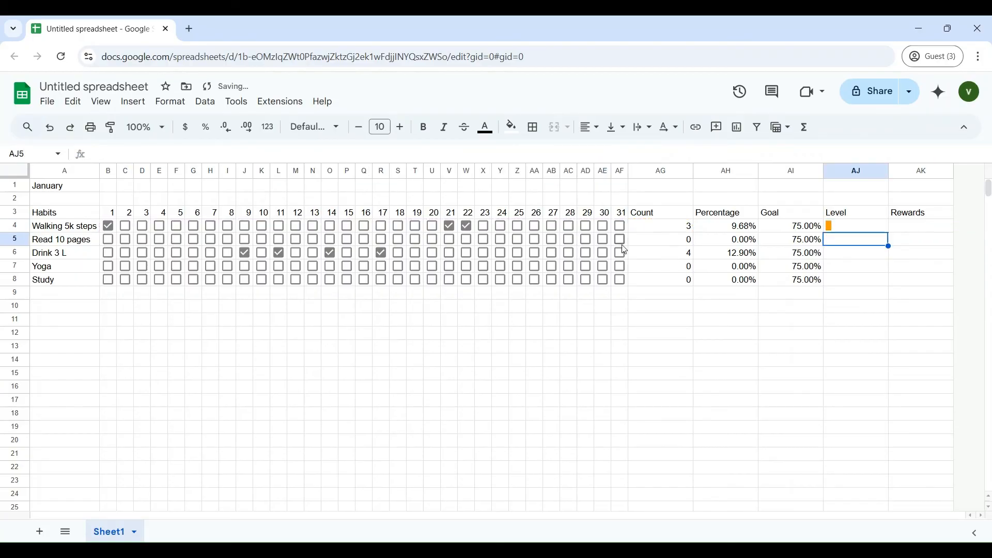
- Tick the "Walking 5k steps" checkboxes for days 24, 25, 28, 29 and 31, and "Read 10 pages" for days 30 and 29
click(680, 229)
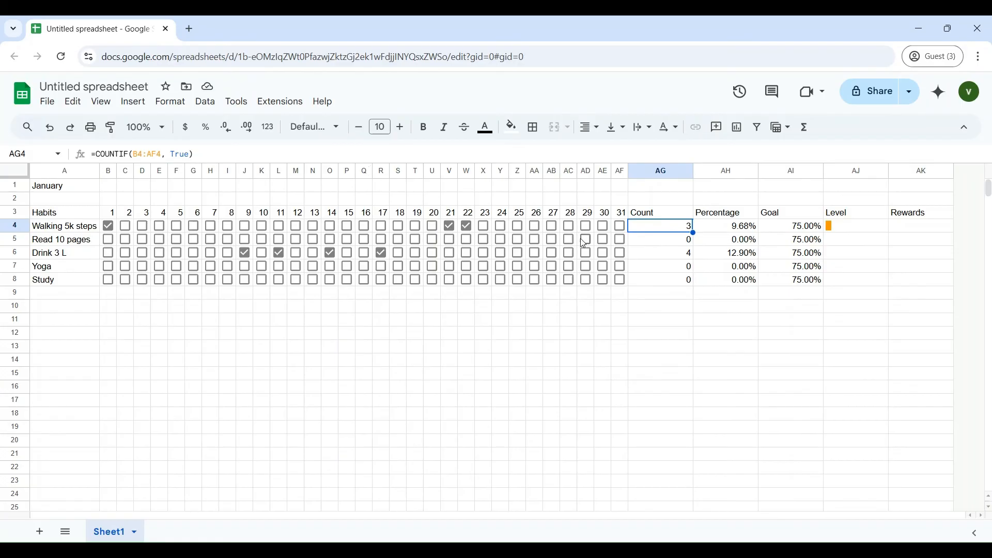
click(502, 226)
click(518, 226)
click(538, 232)
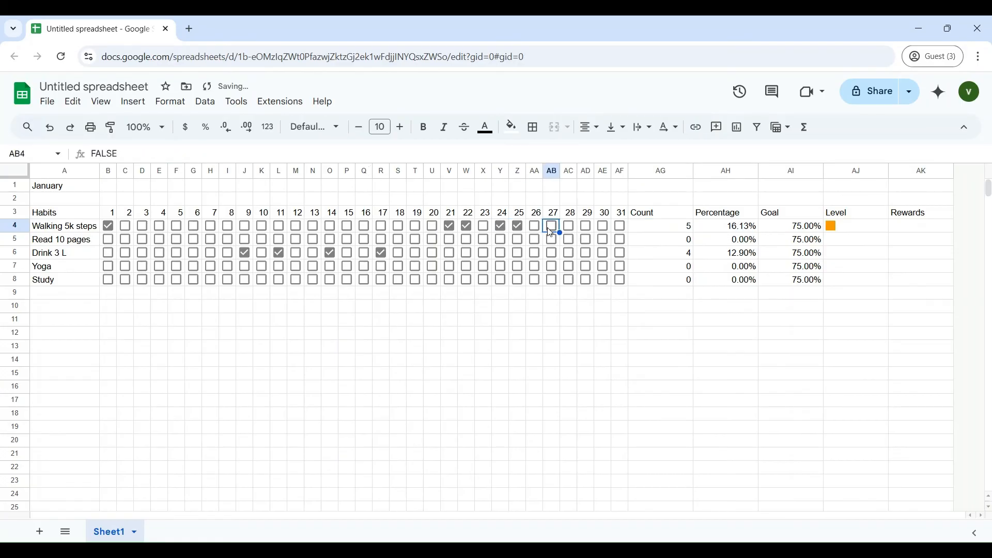
click(569, 226)
click(587, 226)
click(621, 226)
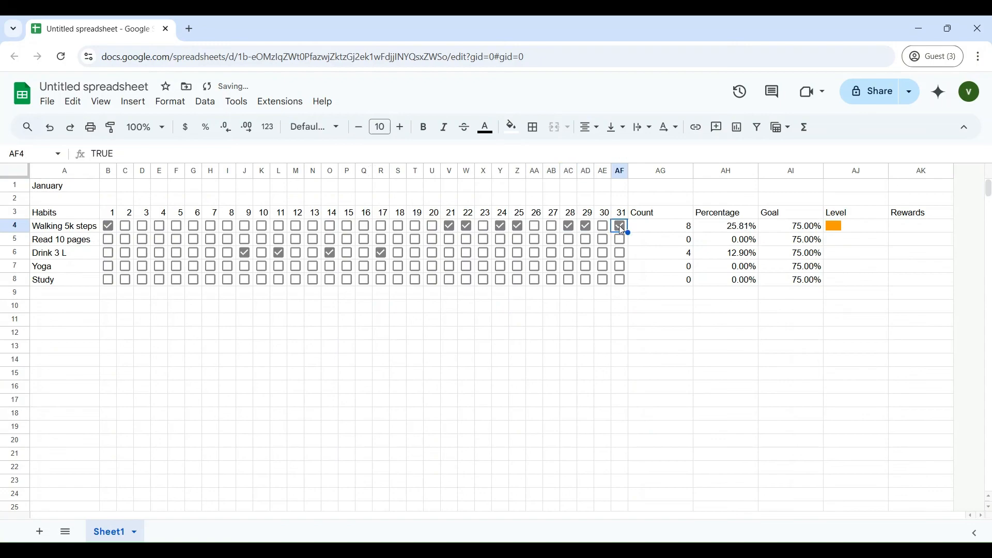
click(603, 240)
click(586, 240)
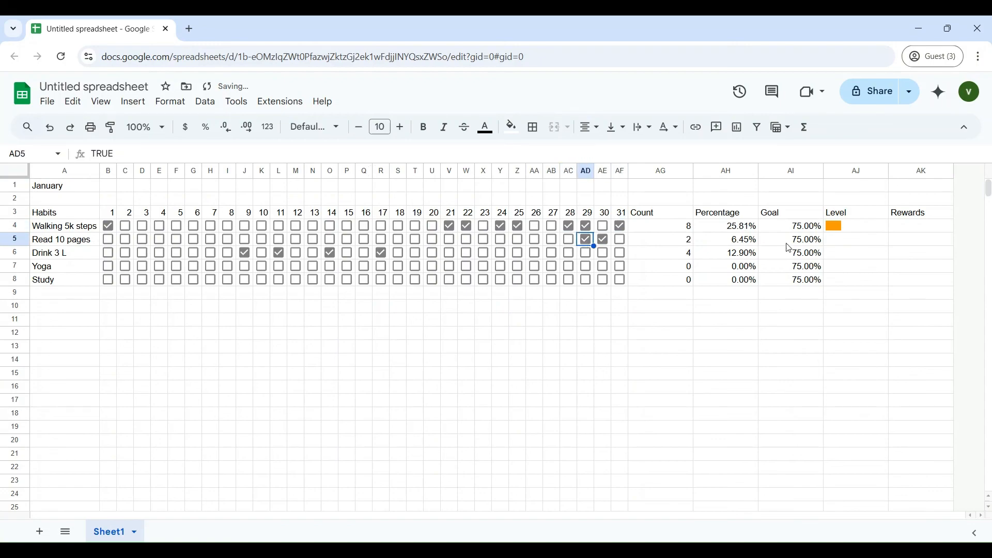
- Copy the AJ4 sparkline formula down the Level column through AJ8
click(859, 227)
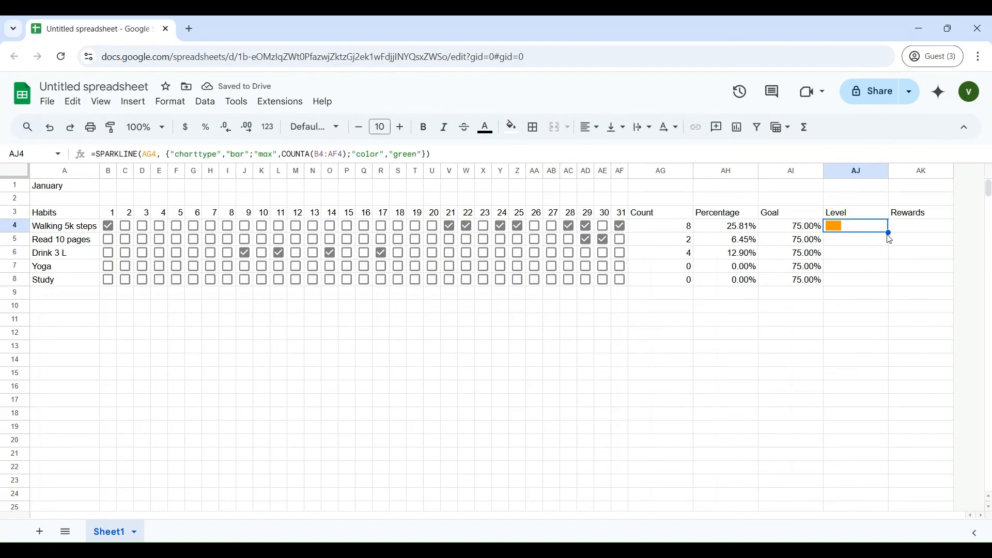
drag(888, 235, 888, 279)
- Tick the "Yoga" checkboxes for days 21, 17, 14, 11 and 9 to test the copied level bar
click(449, 267)
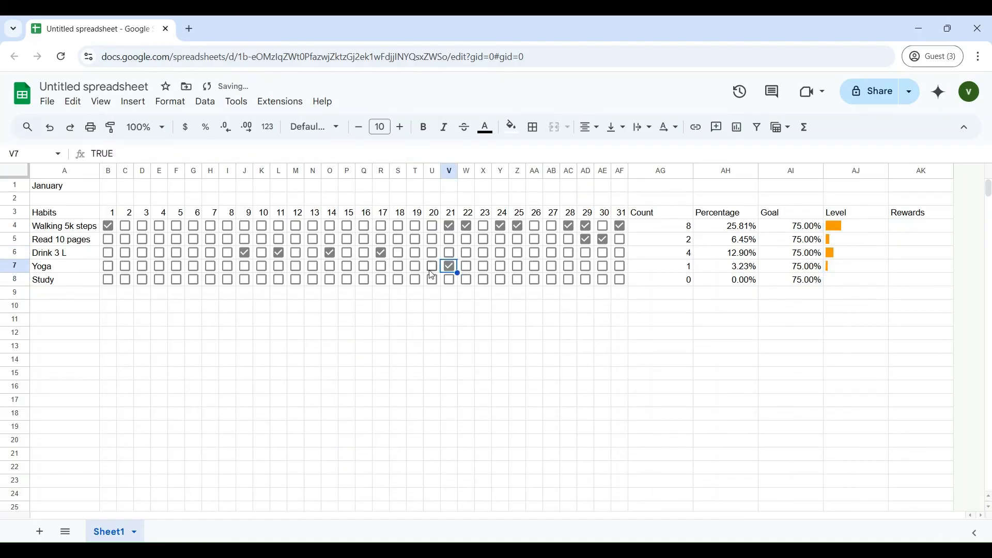
click(381, 267)
click(330, 266)
click(279, 266)
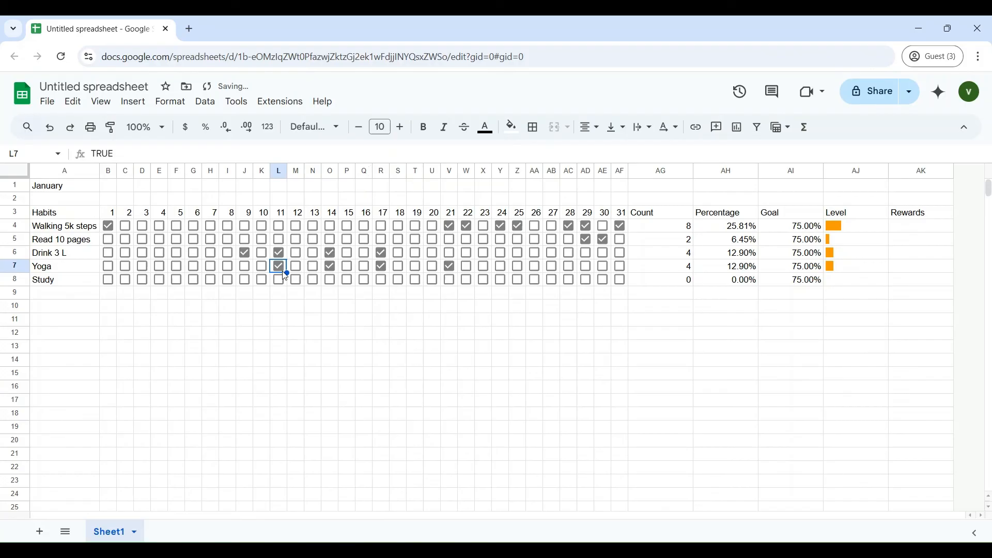
click(246, 266)
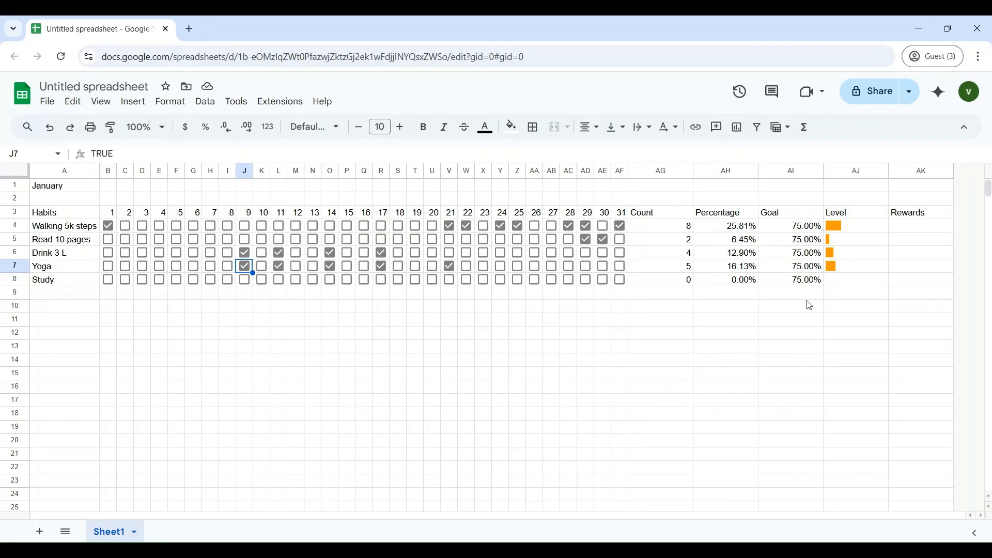
click(915, 228)
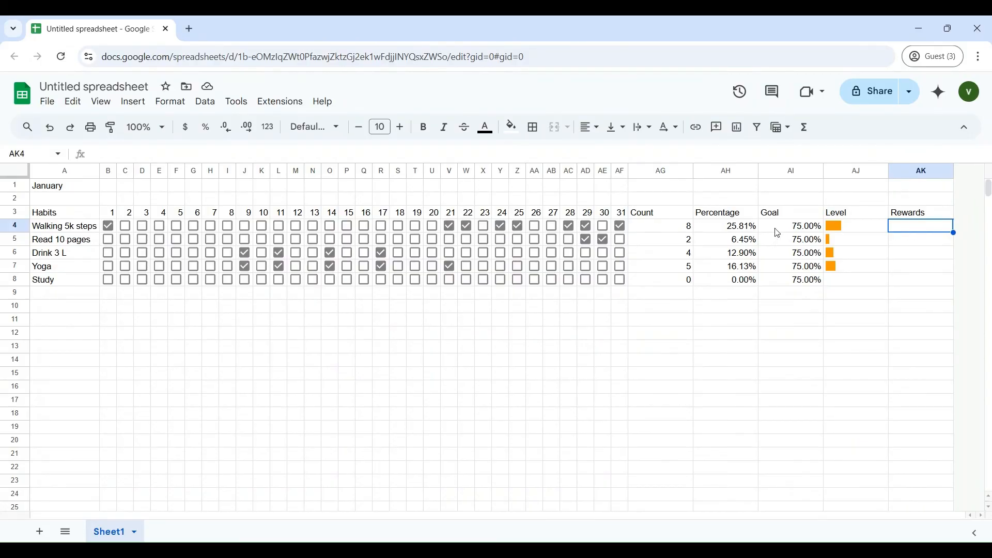
click(918, 244)
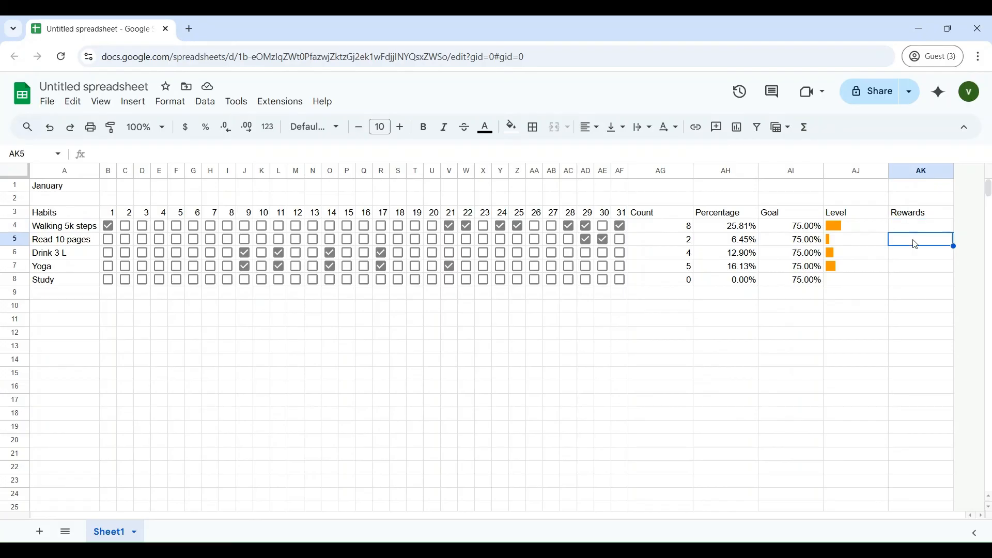